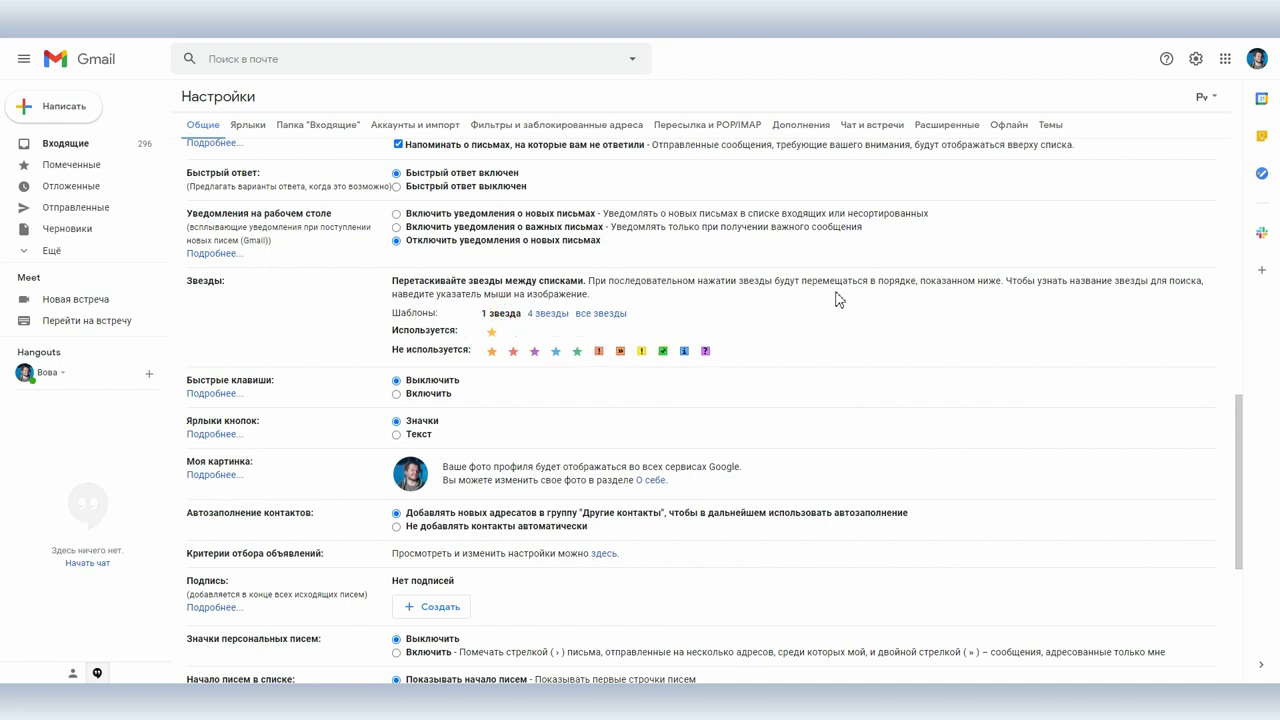
# Step: Select the 4-star template, enable new-mail desktop notifications, and save the general settings
pyautogui.click(548, 314)
pyautogui.click(604, 314)
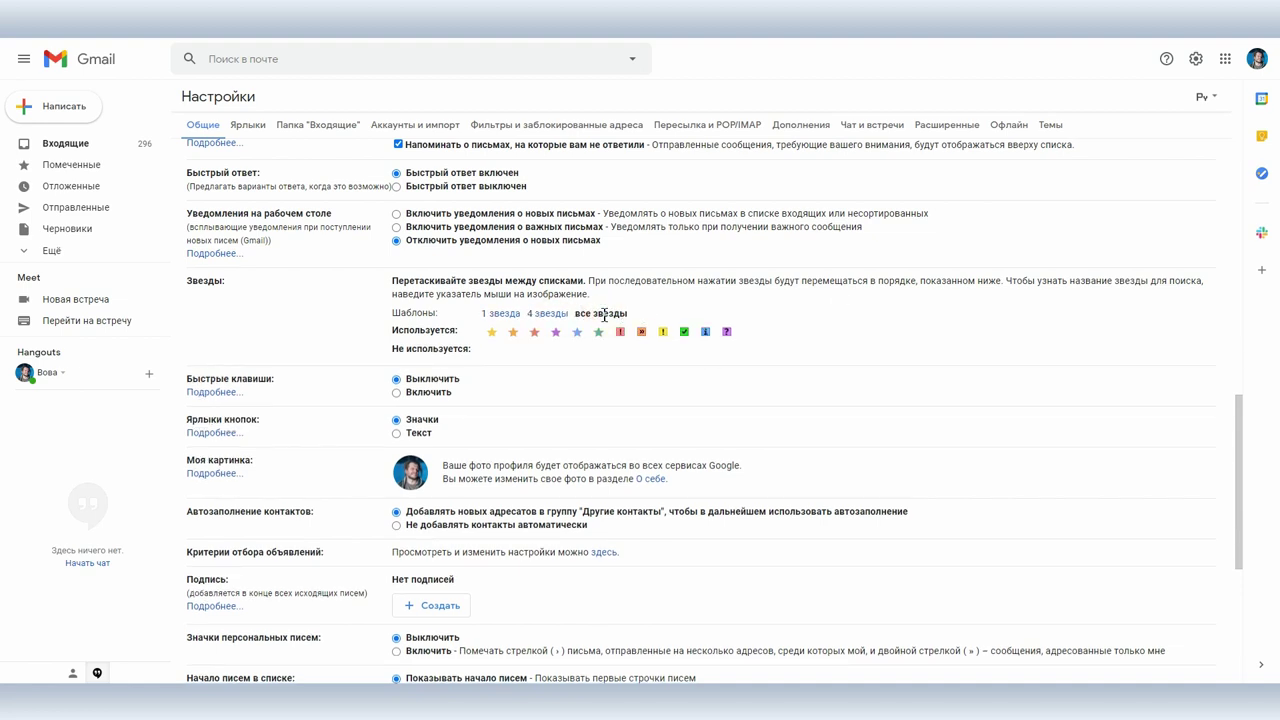
pyautogui.click(548, 314)
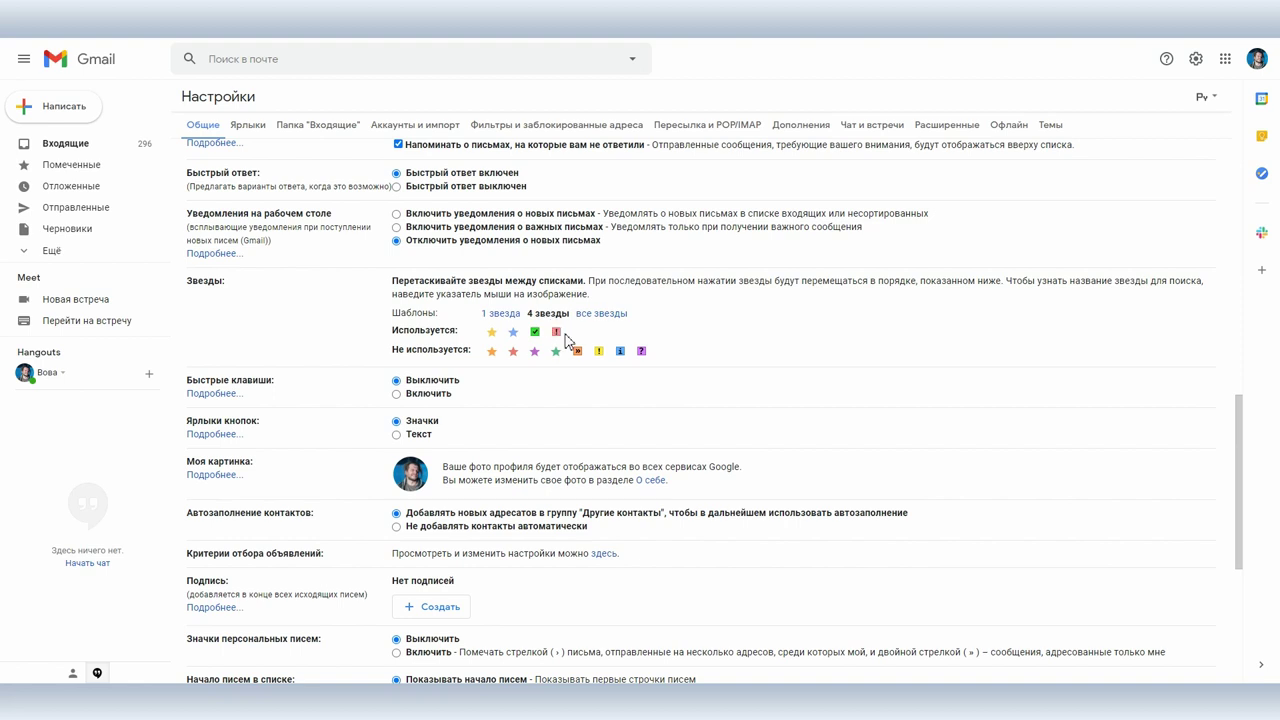
pyautogui.click(396, 213)
pyautogui.scroll(-4, 774, 363)
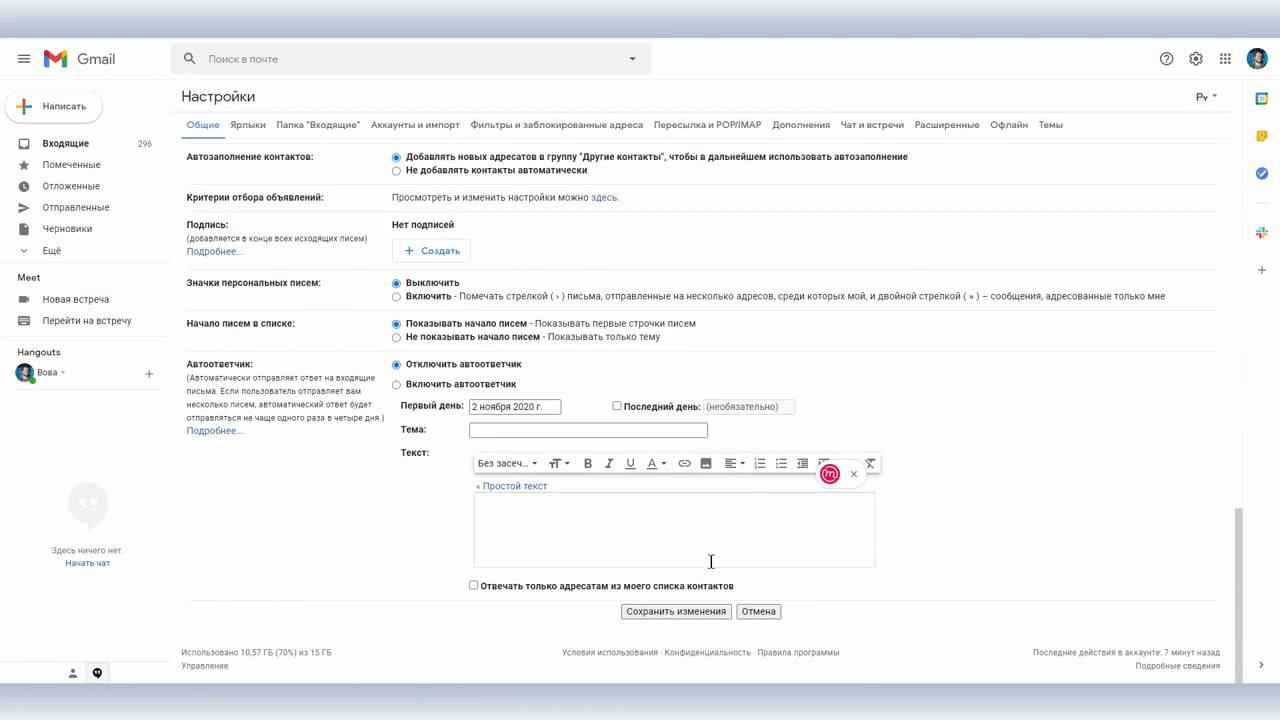
pyautogui.click(657, 612)
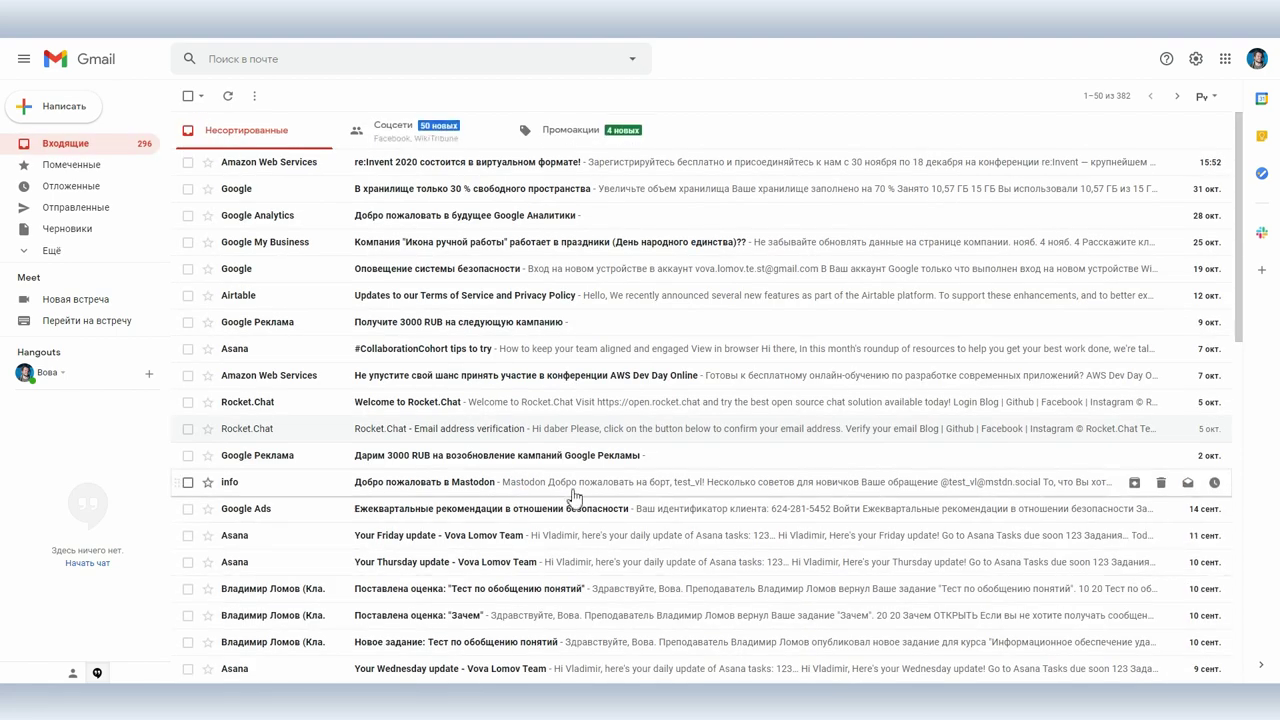
# Step: Star the Amazon Web Services email and cycle its marker to the green check
pyautogui.click(207, 162)
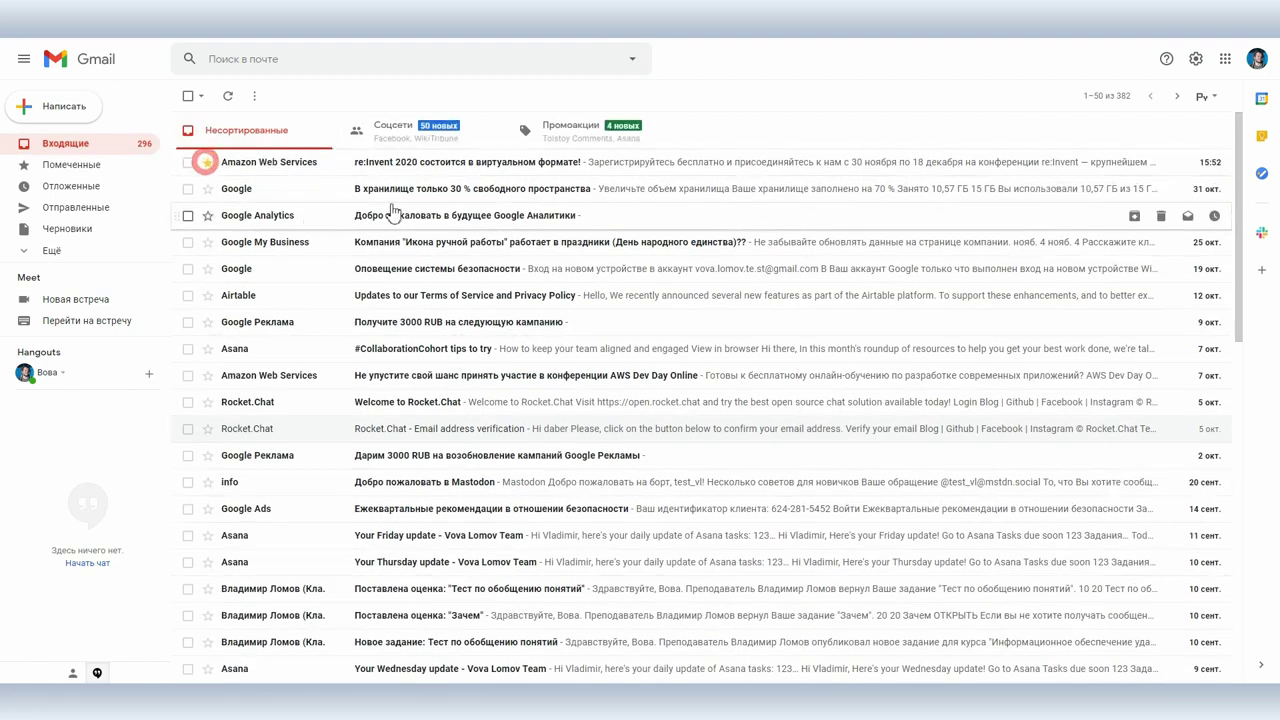
pyautogui.click(76, 165)
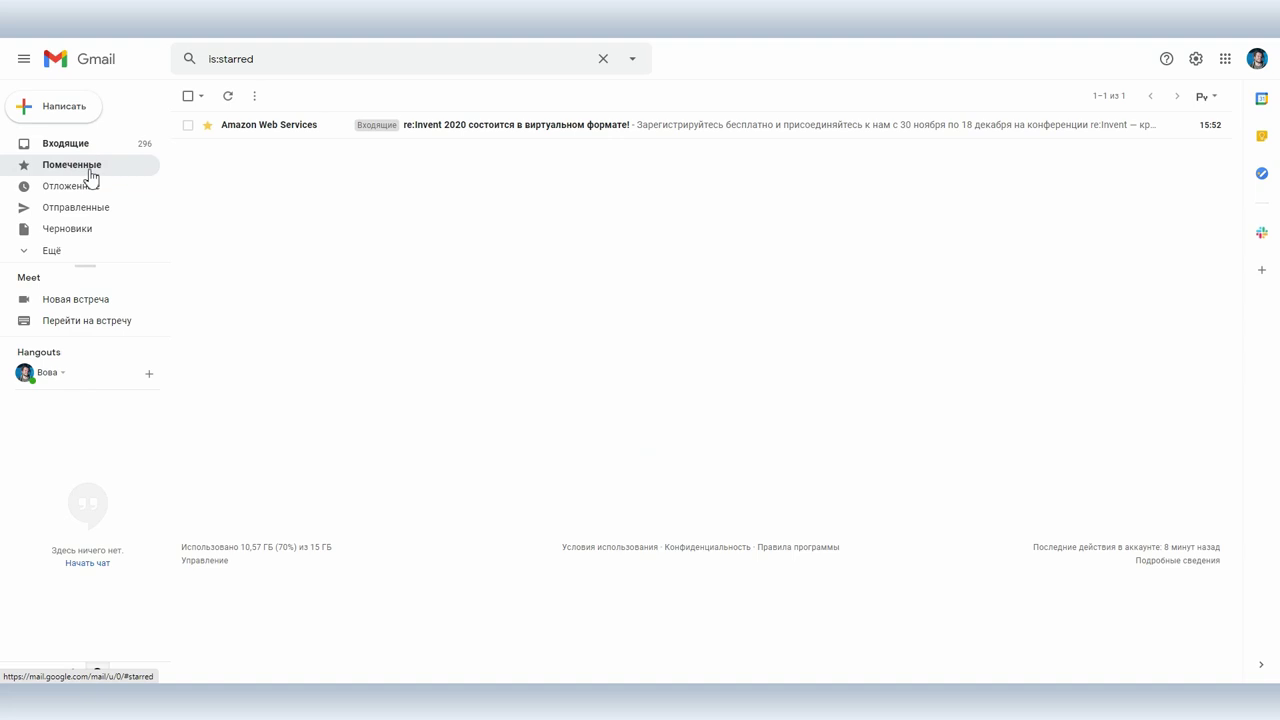
pyautogui.click(70, 148)
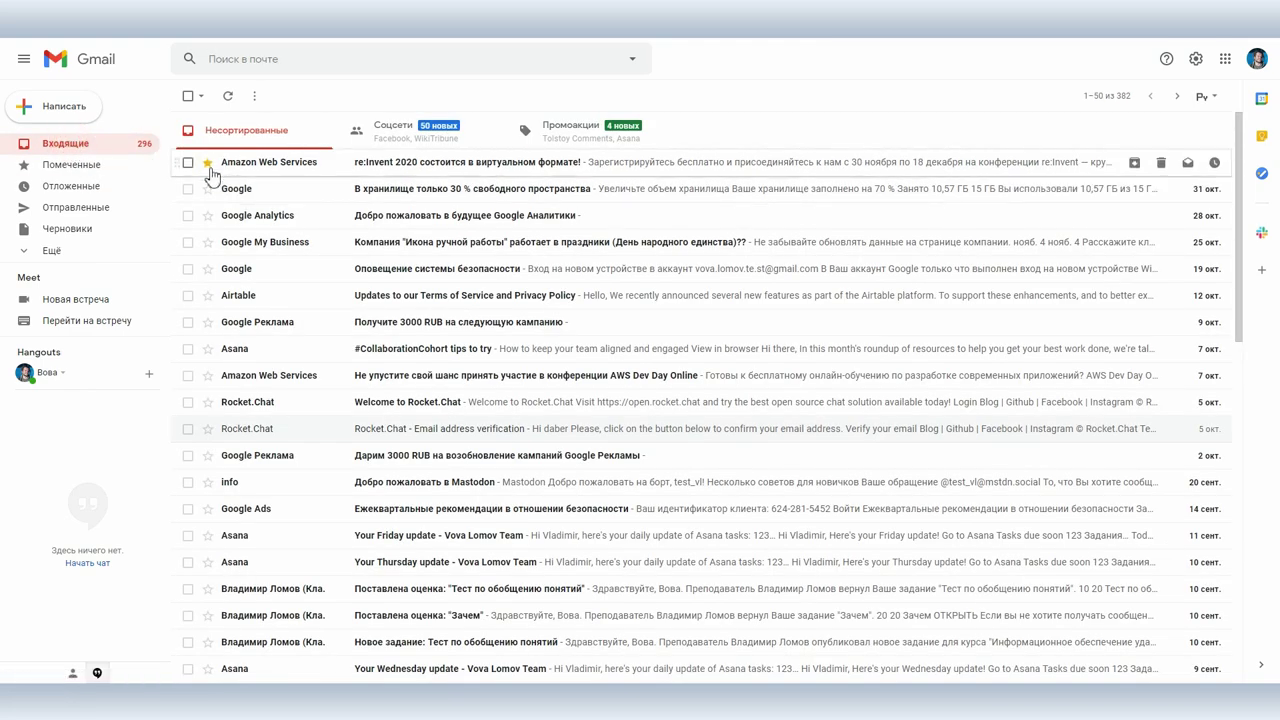
pyautogui.click(208, 163)
pyautogui.click(208, 163)
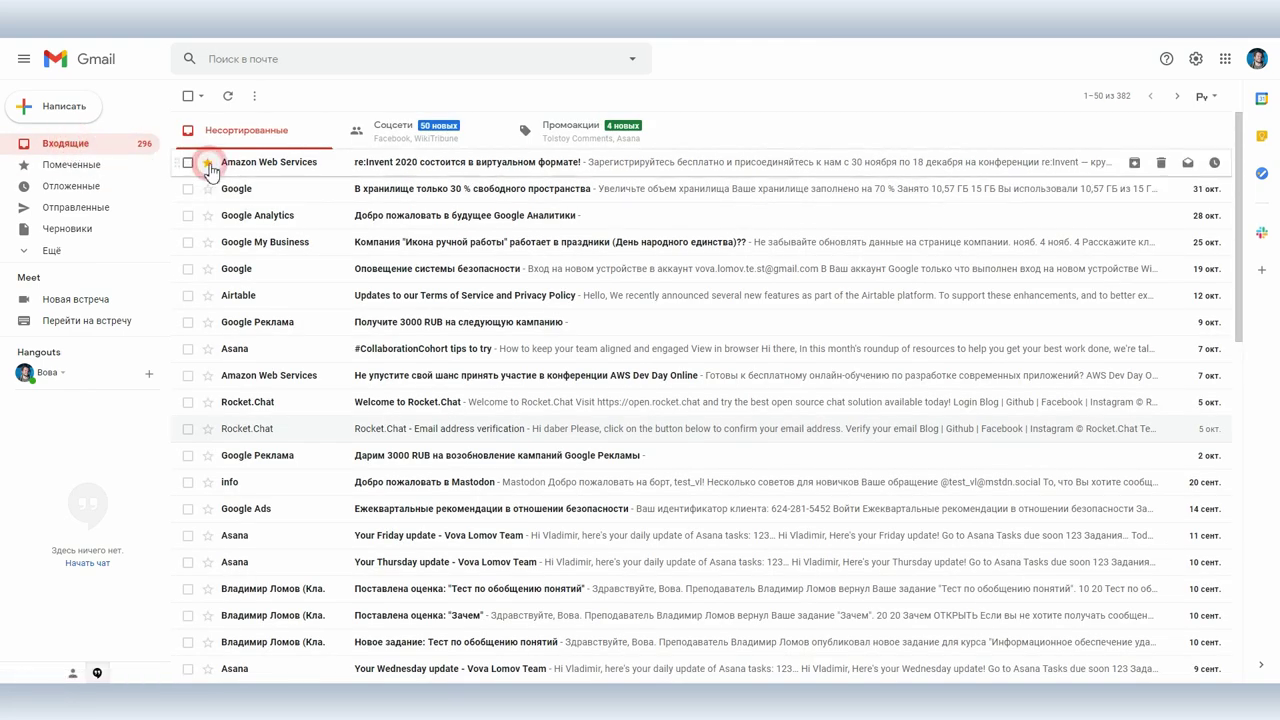
pyautogui.click(209, 165)
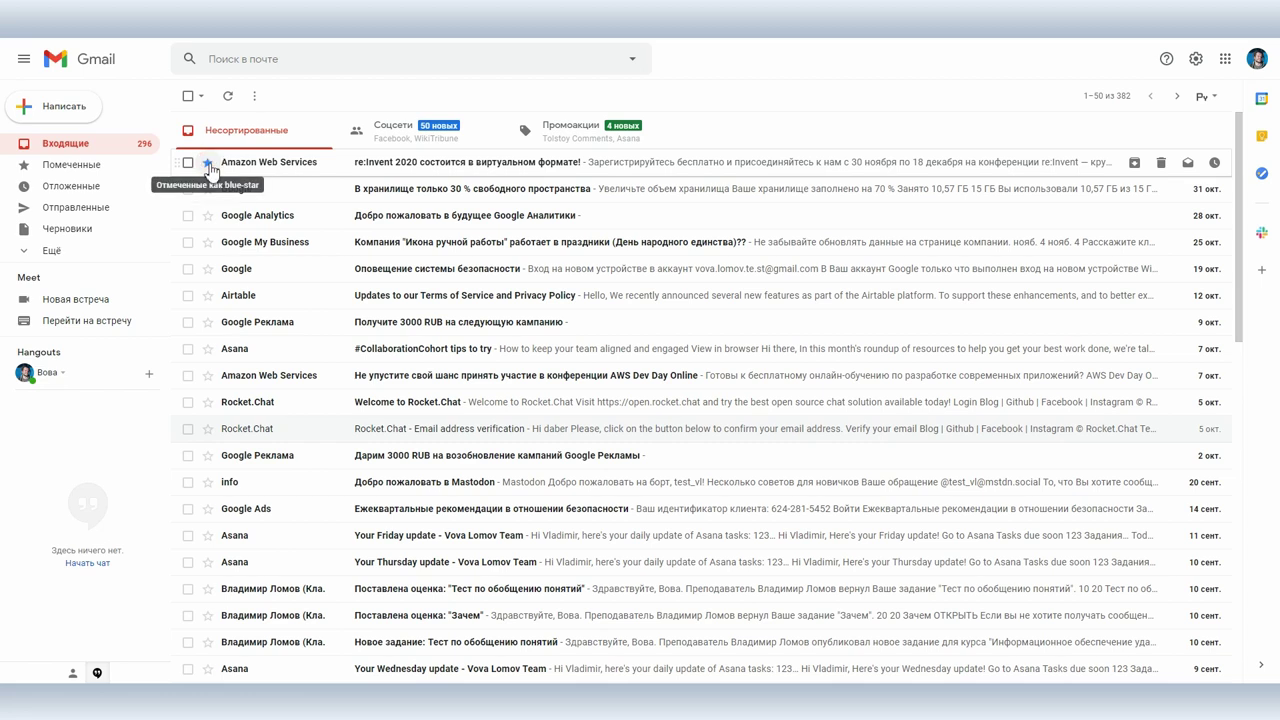
pyautogui.click(209, 164)
pyautogui.click(209, 164)
pyautogui.click(209, 164)
pyautogui.click(209, 164)
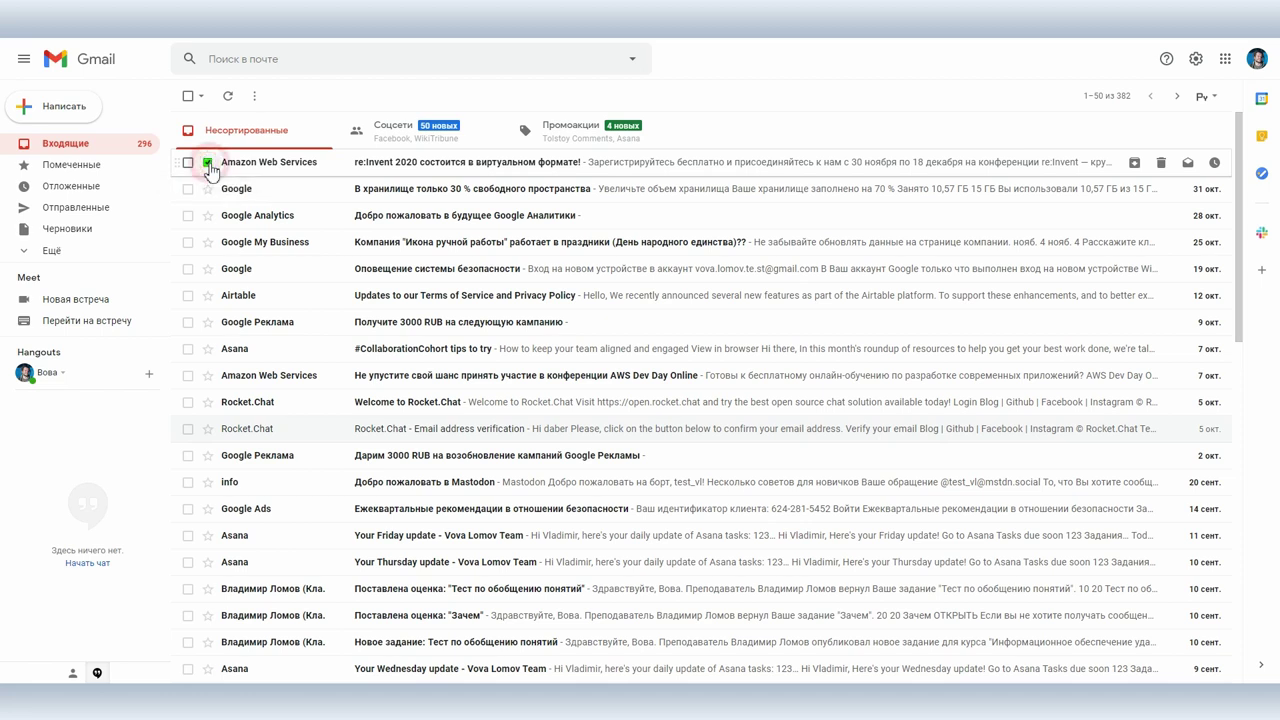
# Step: Mark the security alert red-bang, Google Реклама yellow star, Asana blue star, and view Starred
pyautogui.click(207, 268)
pyautogui.click(207, 268)
pyautogui.click(207, 268)
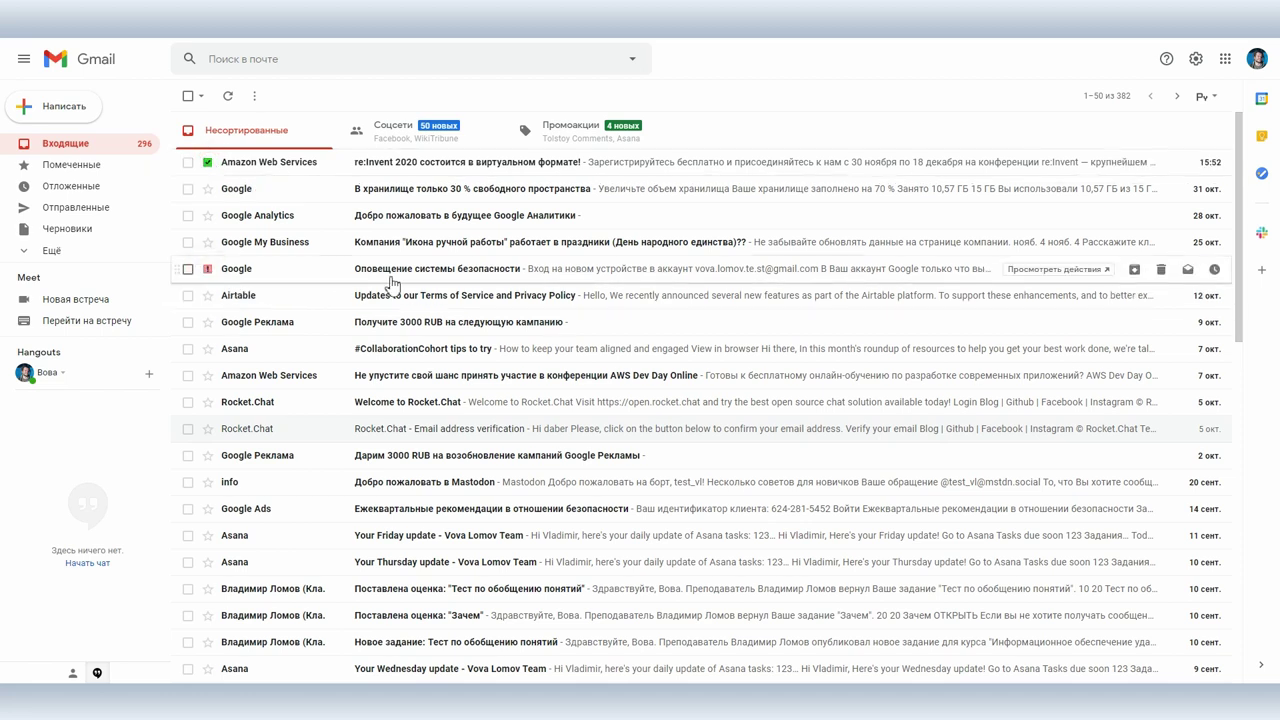
pyautogui.click(207, 322)
pyautogui.click(207, 348)
pyautogui.click(207, 348)
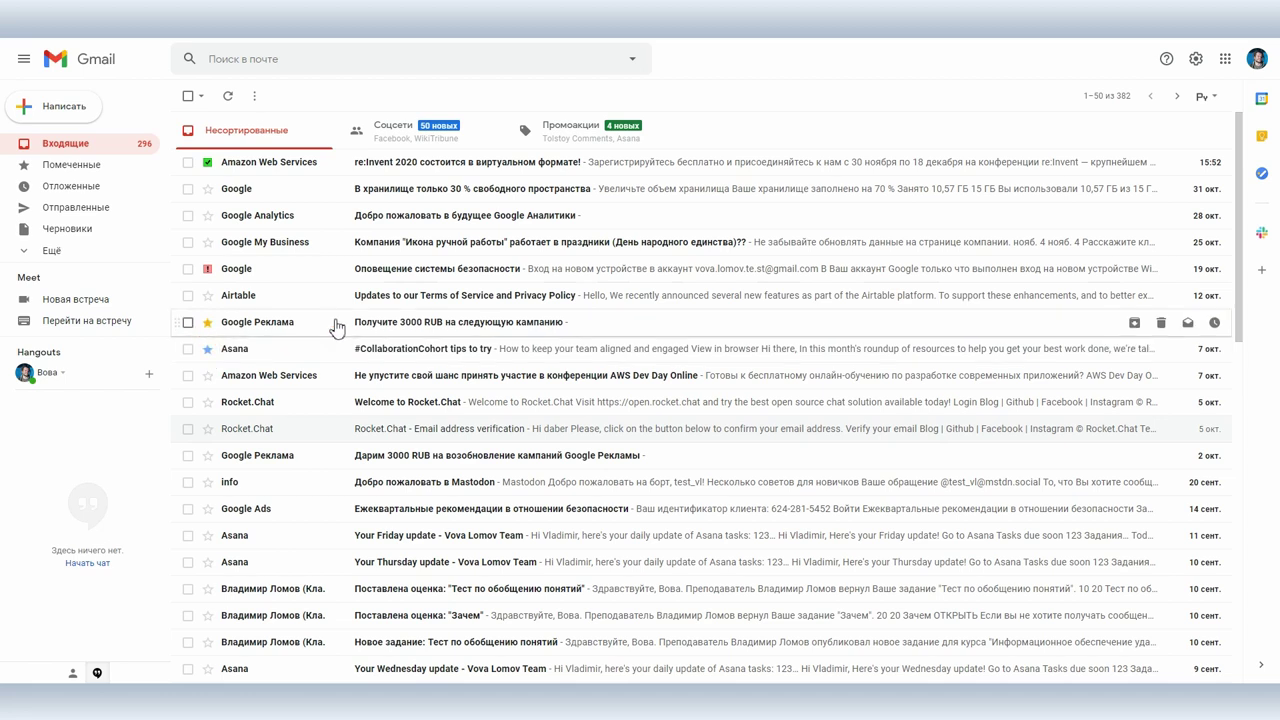
pyautogui.click(68, 166)
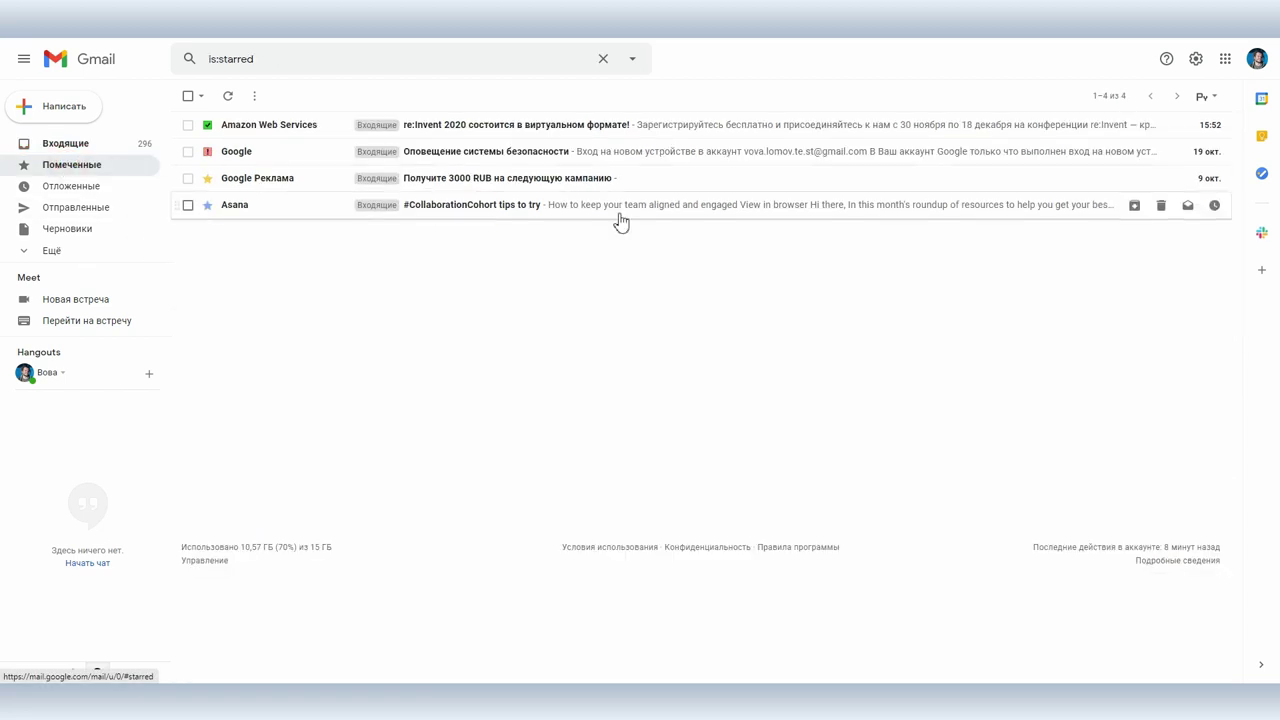
# Step: Go to the Offline tab of Gmail's full settings
pyautogui.click(1194, 60)
pyautogui.click(1163, 127)
pyautogui.click(1012, 124)
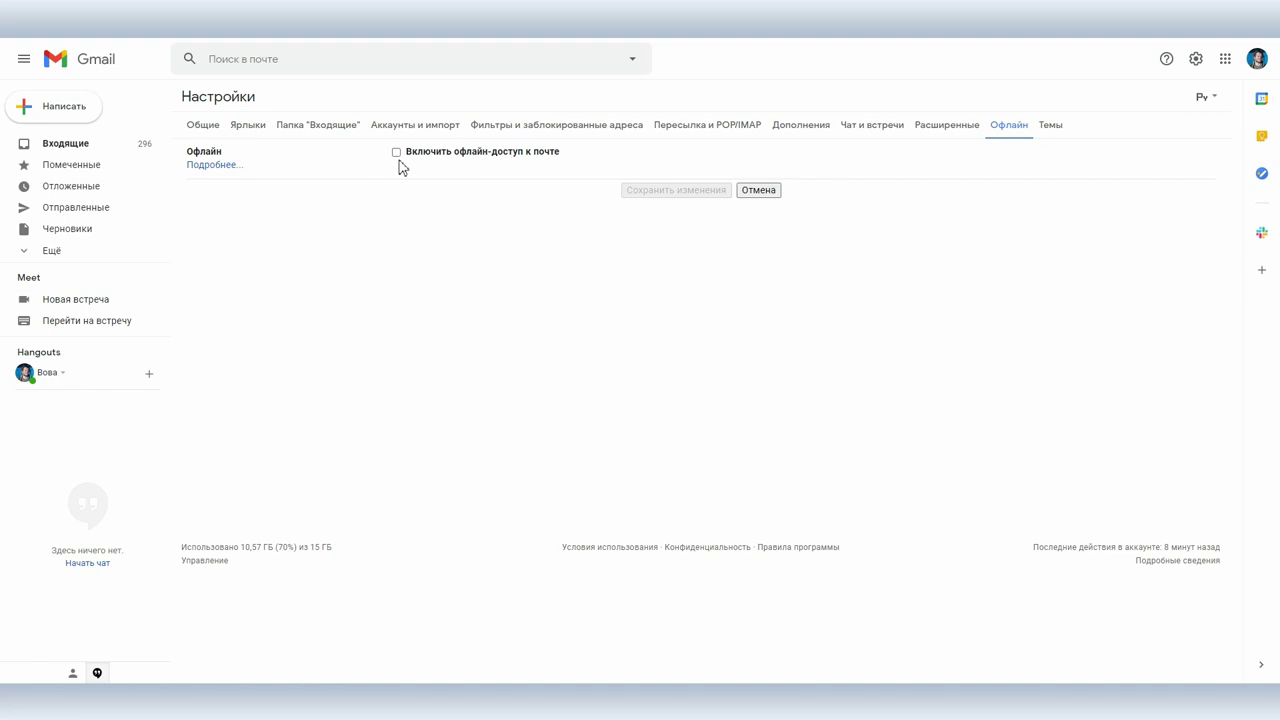
# Step: Enable offline mail syncing 7 days, delete offline data on sign-out, and save
pyautogui.click(397, 153)
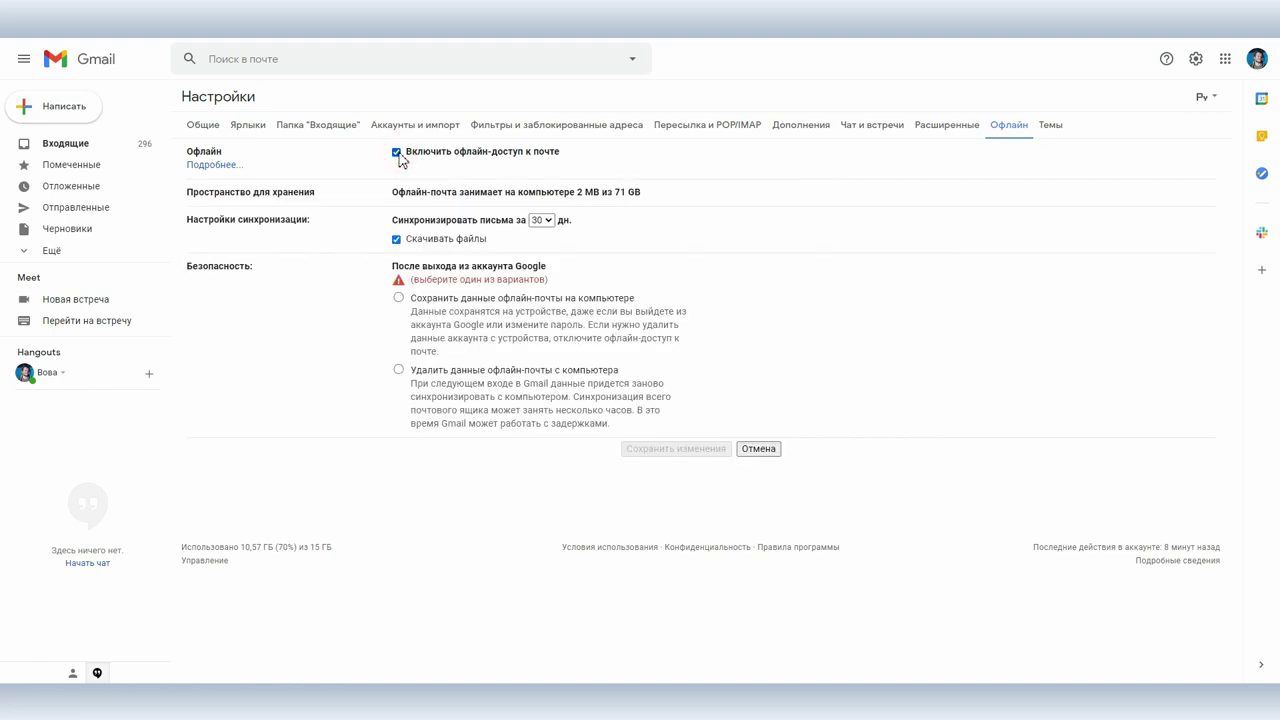
pyautogui.click(540, 220)
pyautogui.click(543, 236)
pyautogui.click(451, 371)
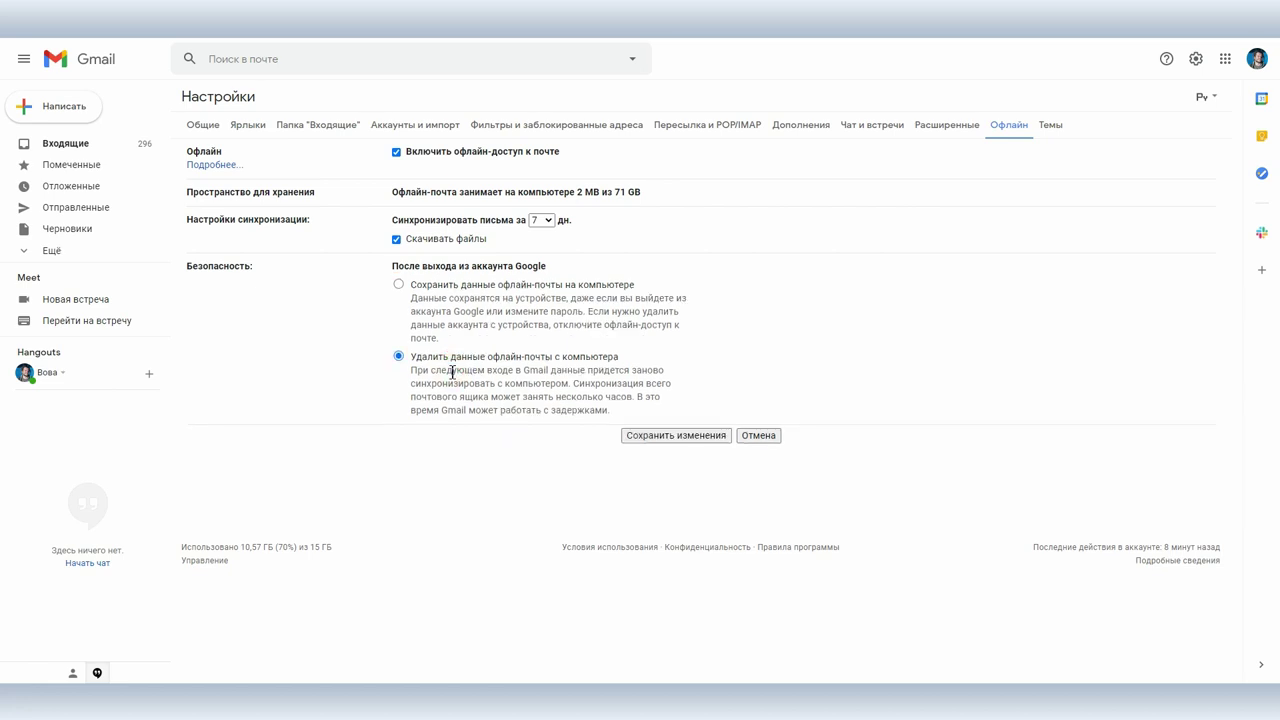
pyautogui.click(680, 436)
pyautogui.click(750, 379)
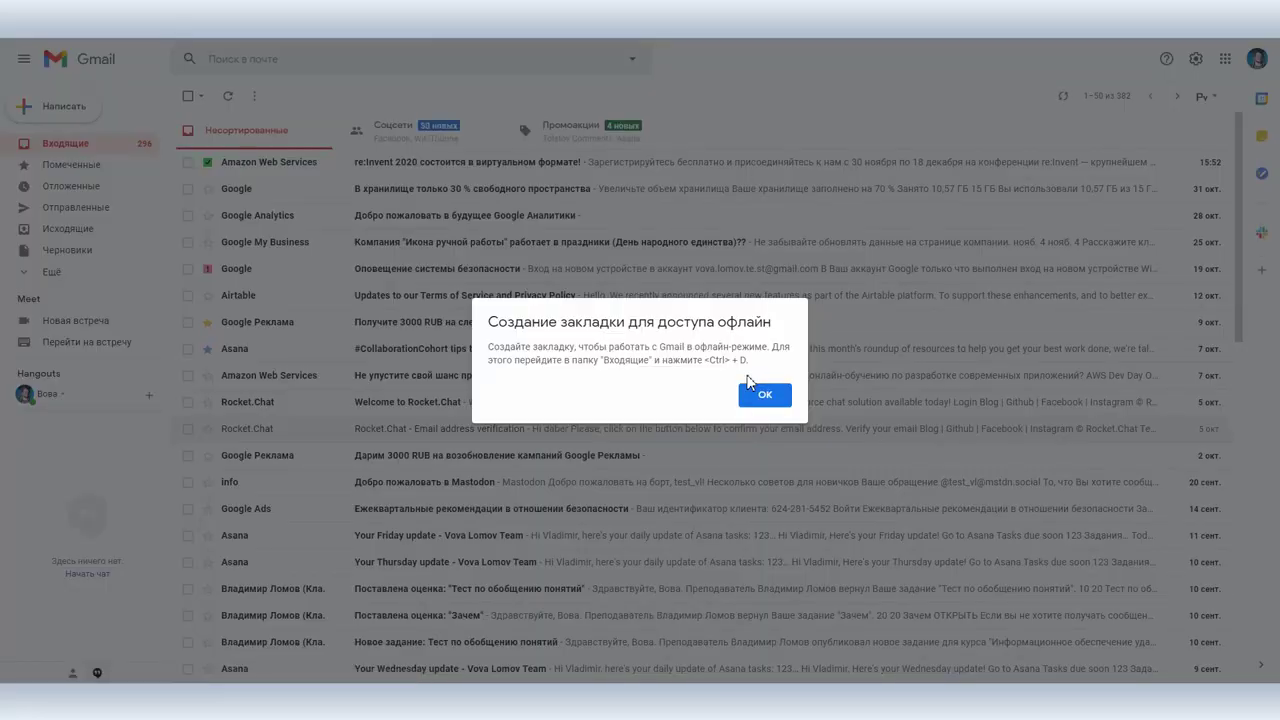
# Step: Dismiss the offline notice and bookmark the Gmail inbox into the Дом folder
pyautogui.click(768, 392)
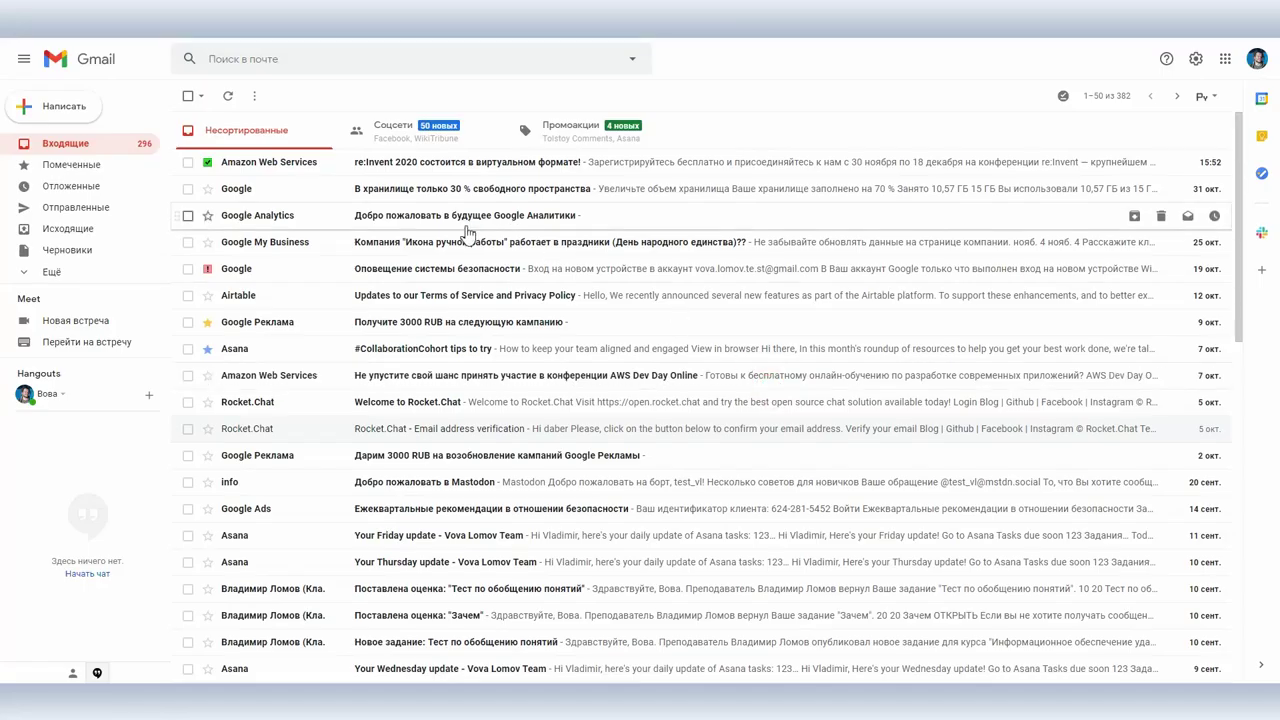
pyautogui.hotkey('ctrl', 'd')
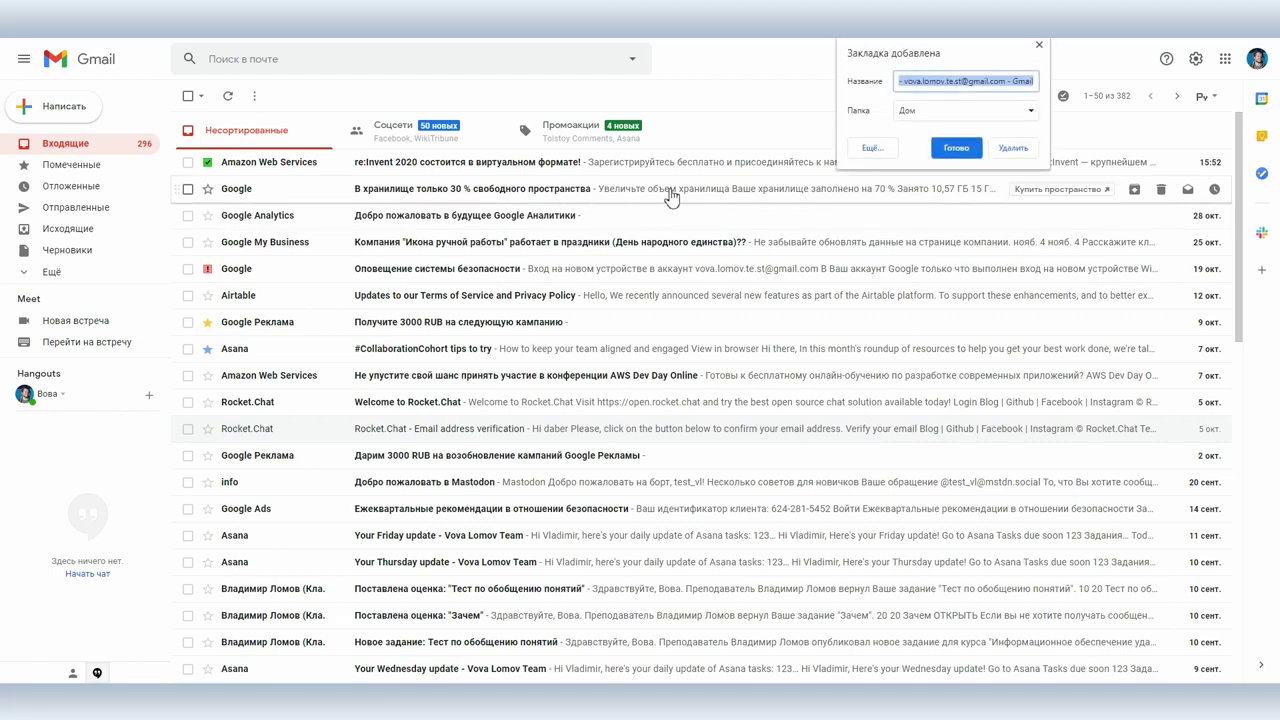
pyautogui.click(956, 150)
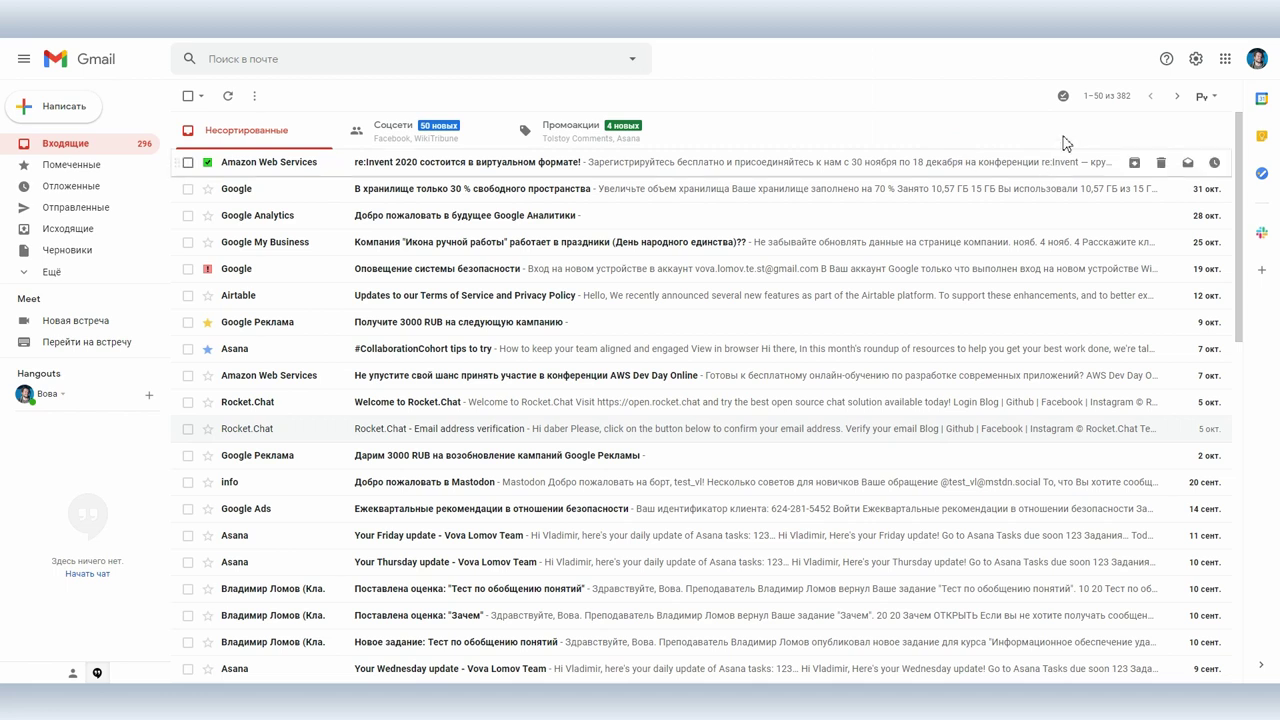
pyautogui.moveTo(1063, 103)
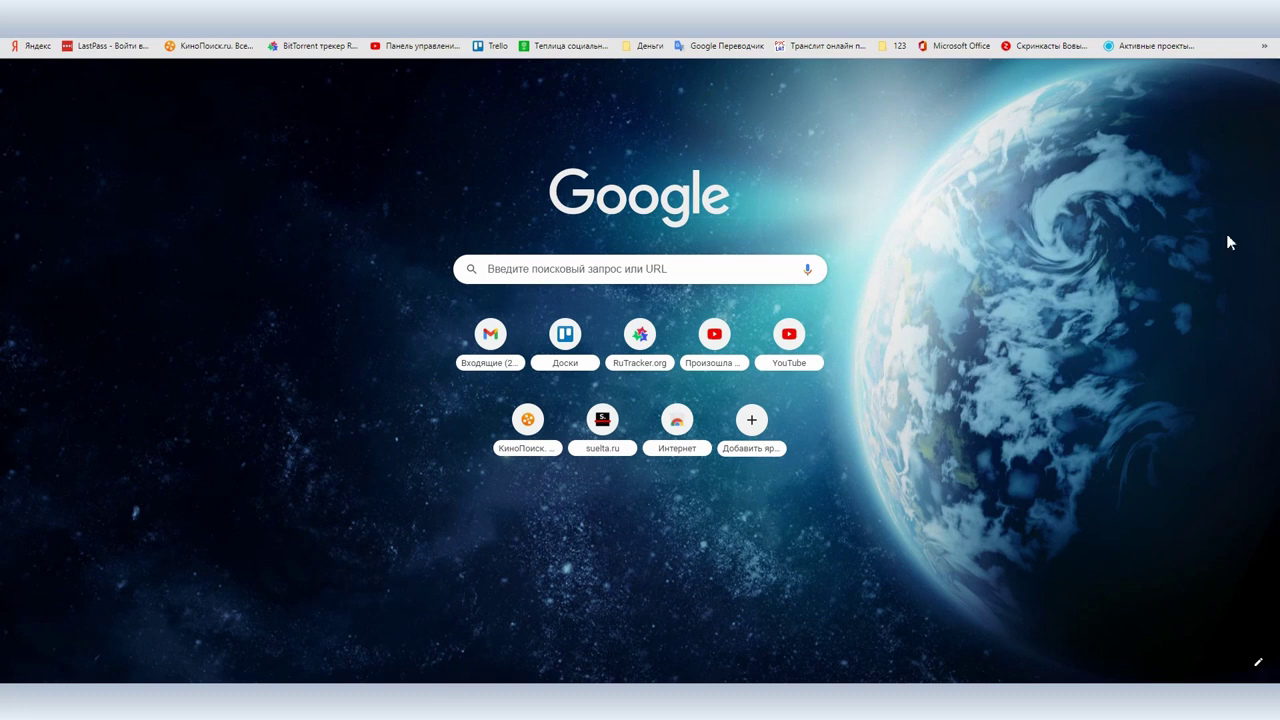
# Step: Reopen Gmail from the new tab while the connection is offline
pyautogui.click(643, 267)
pyautogui.write('gmail')
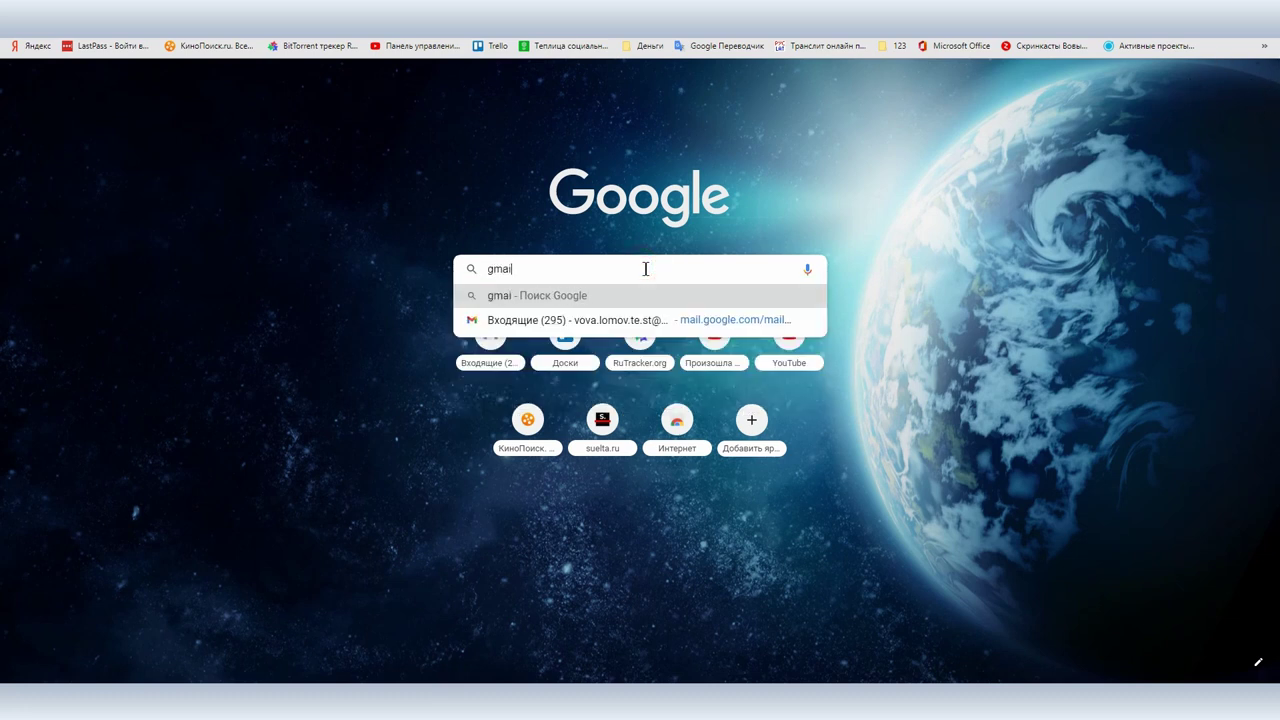
pyautogui.press('Return')
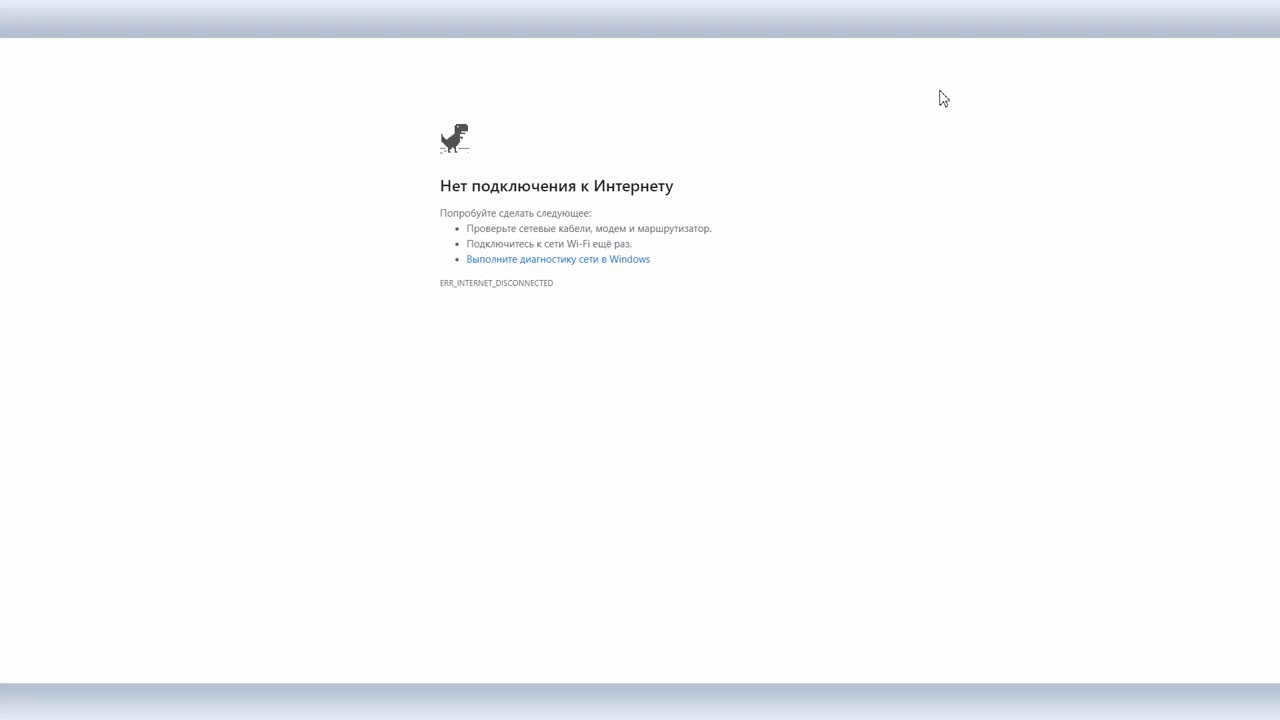
pyautogui.hotkey('alt', 'Left')
pyautogui.click(1264, 45)
pyautogui.click(846, 436)
pyautogui.hotkey('alt', 'Right')
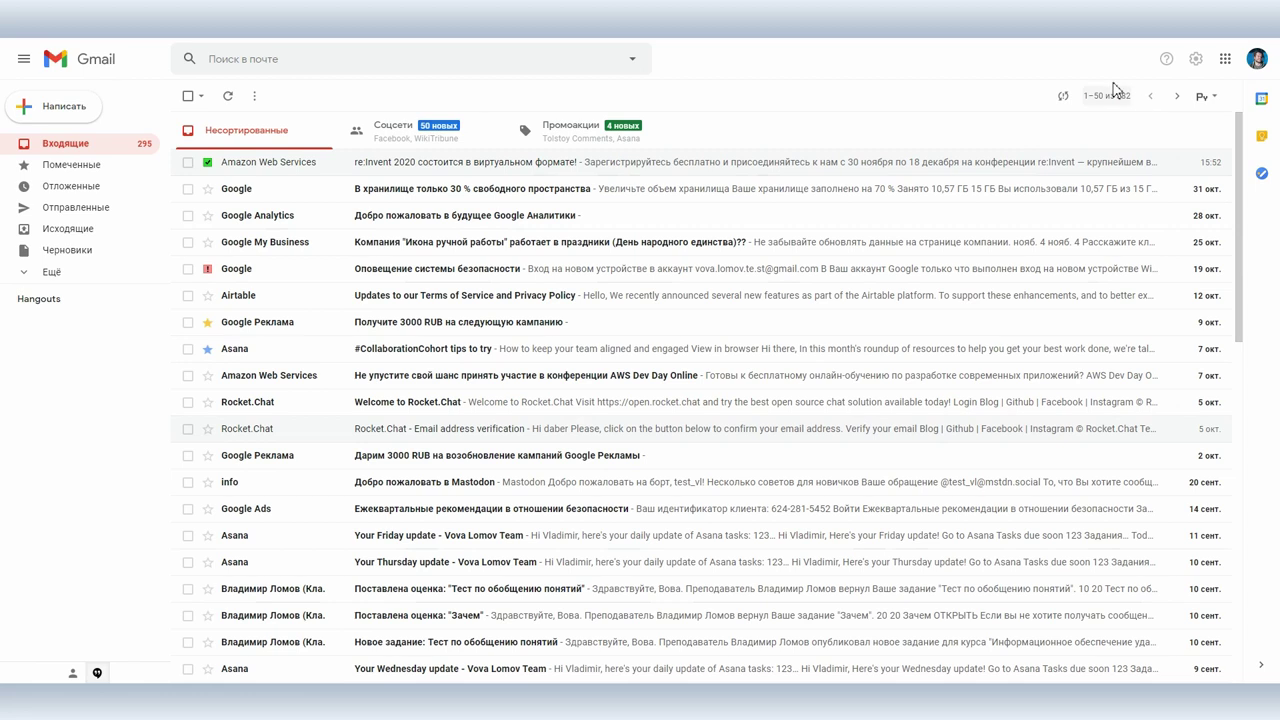
# Step: Send the Привет email to the contact offline and check it queued in Outbox
pyautogui.moveTo(1062, 100)
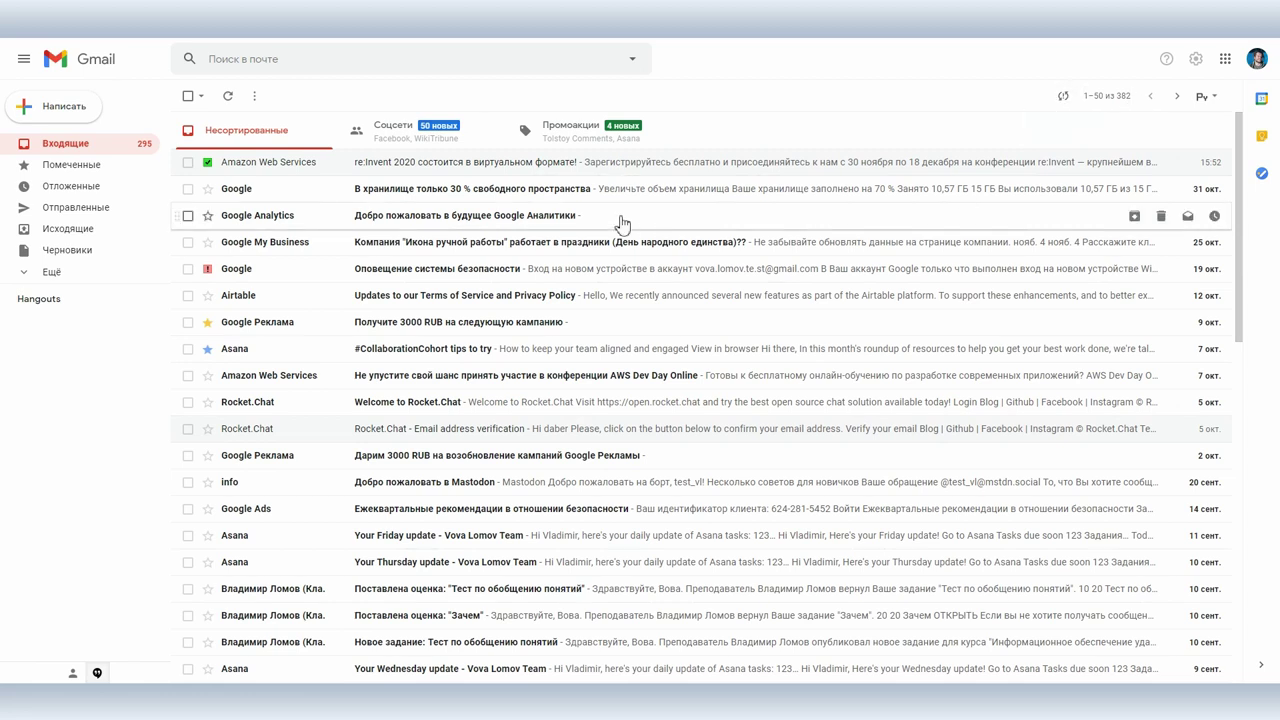
pyautogui.click(50, 103)
pyautogui.press('Tab')
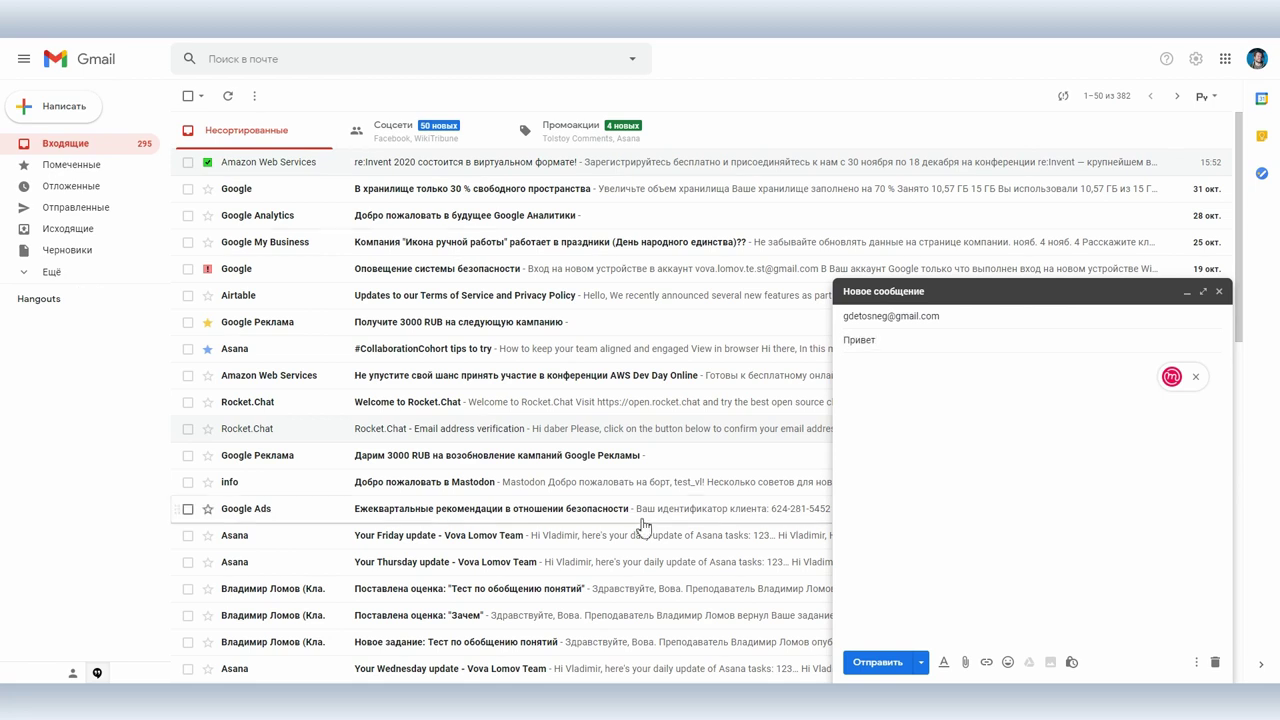
pyautogui.click(871, 662)
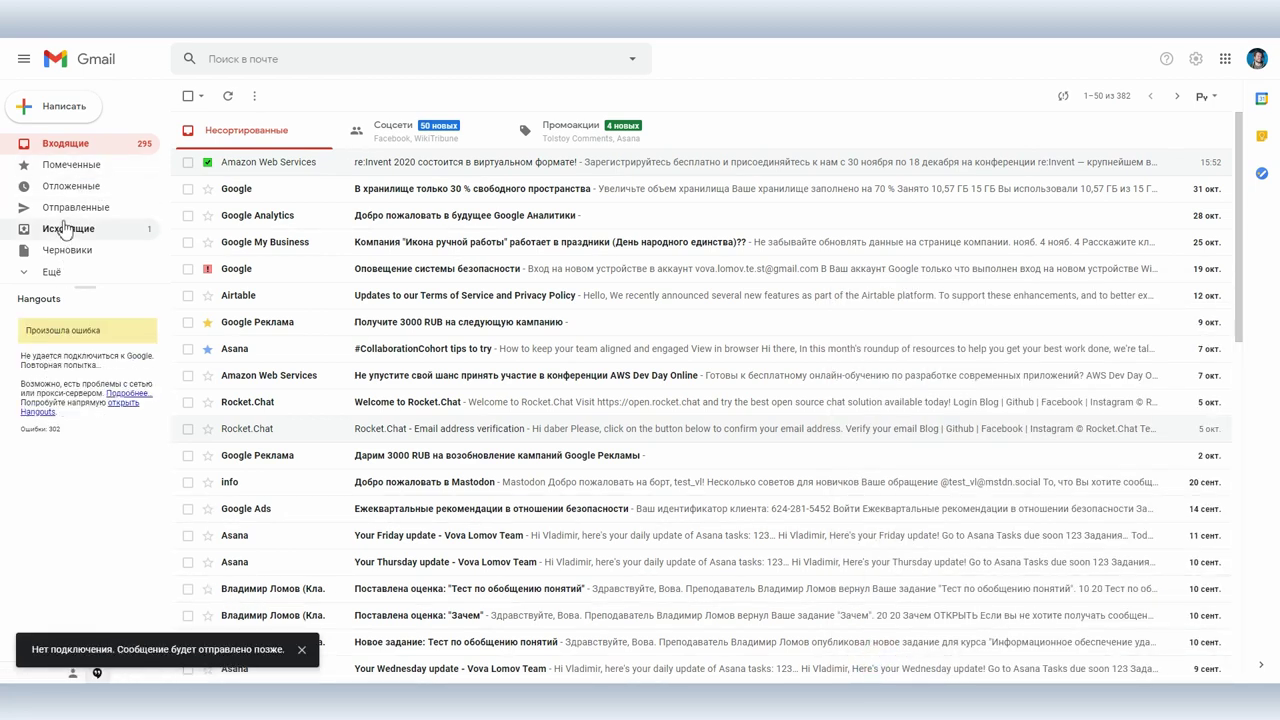
pyautogui.click(64, 228)
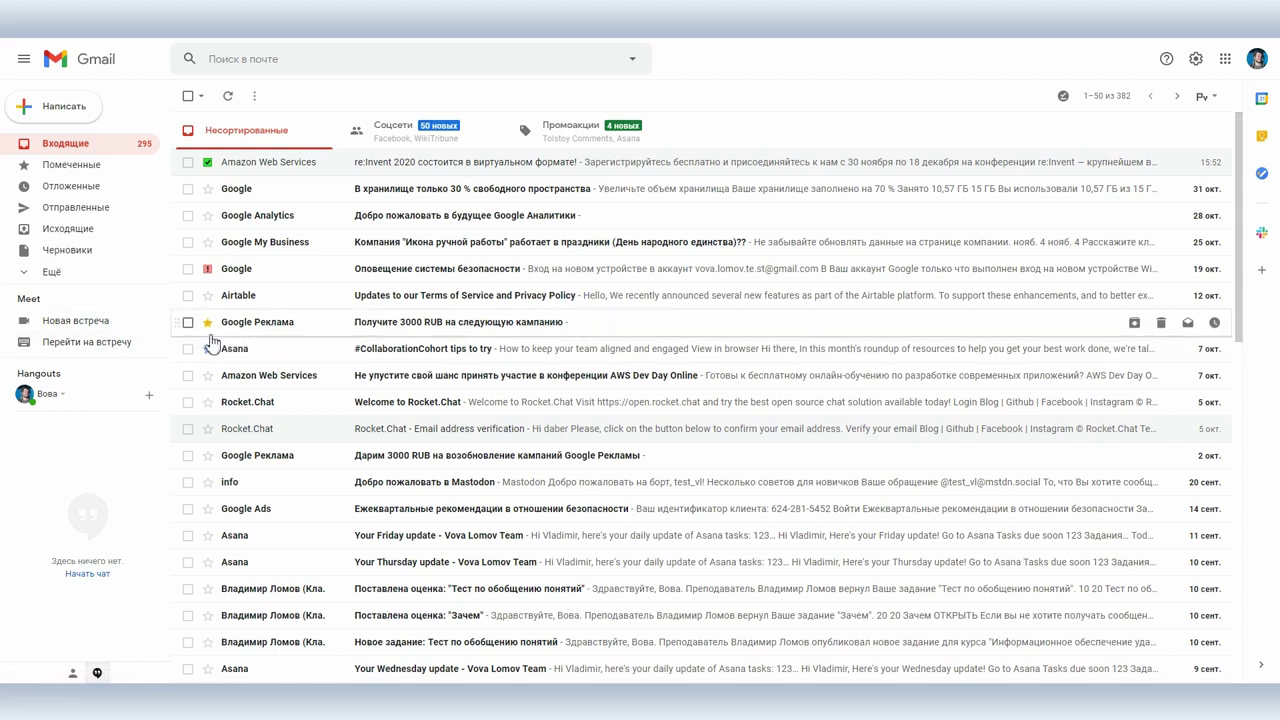
pyautogui.click(55, 104)
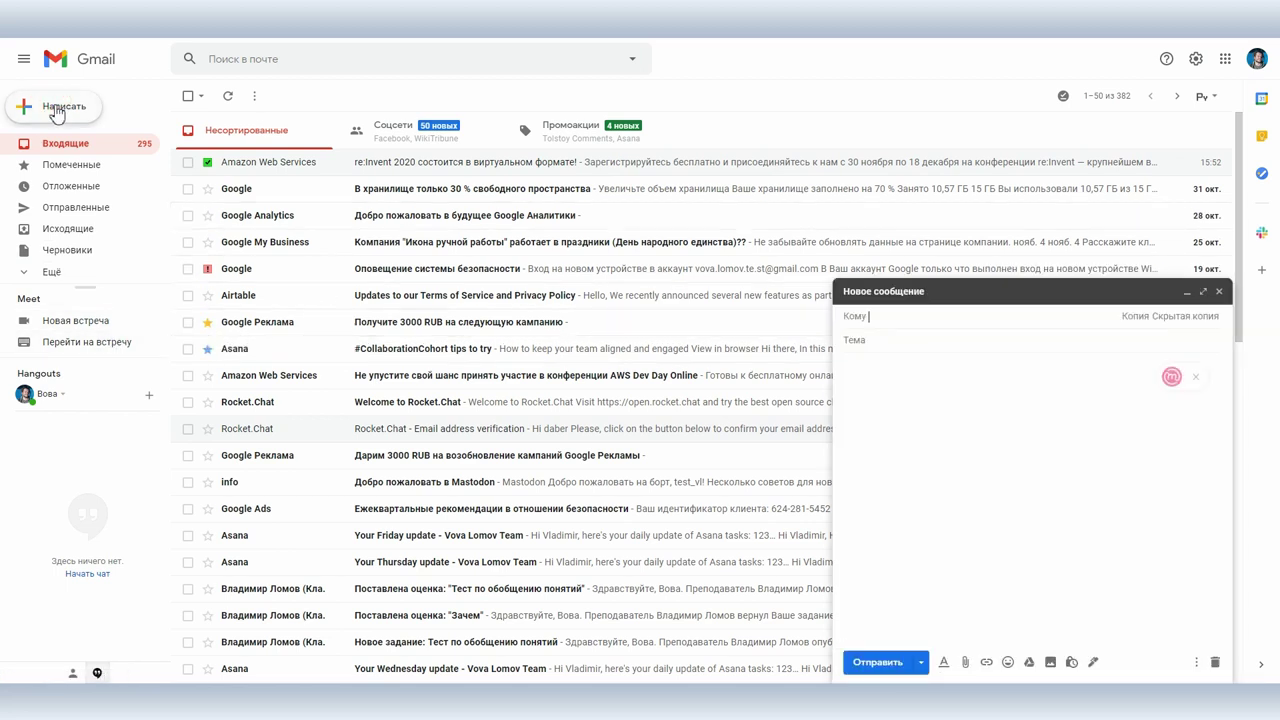
# Step: Address the new email to the contact and attach Gmail3.odt from Total Commander
pyautogui.press('Return')
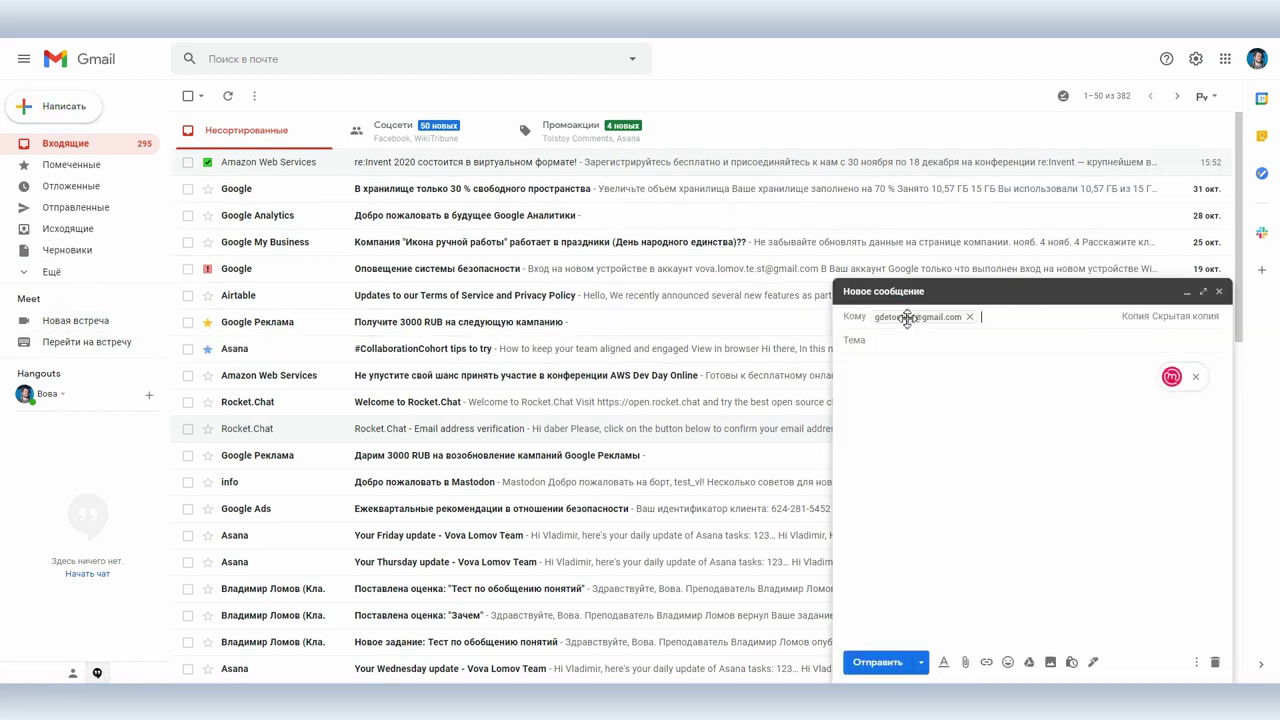
pyautogui.moveTo(907, 318)
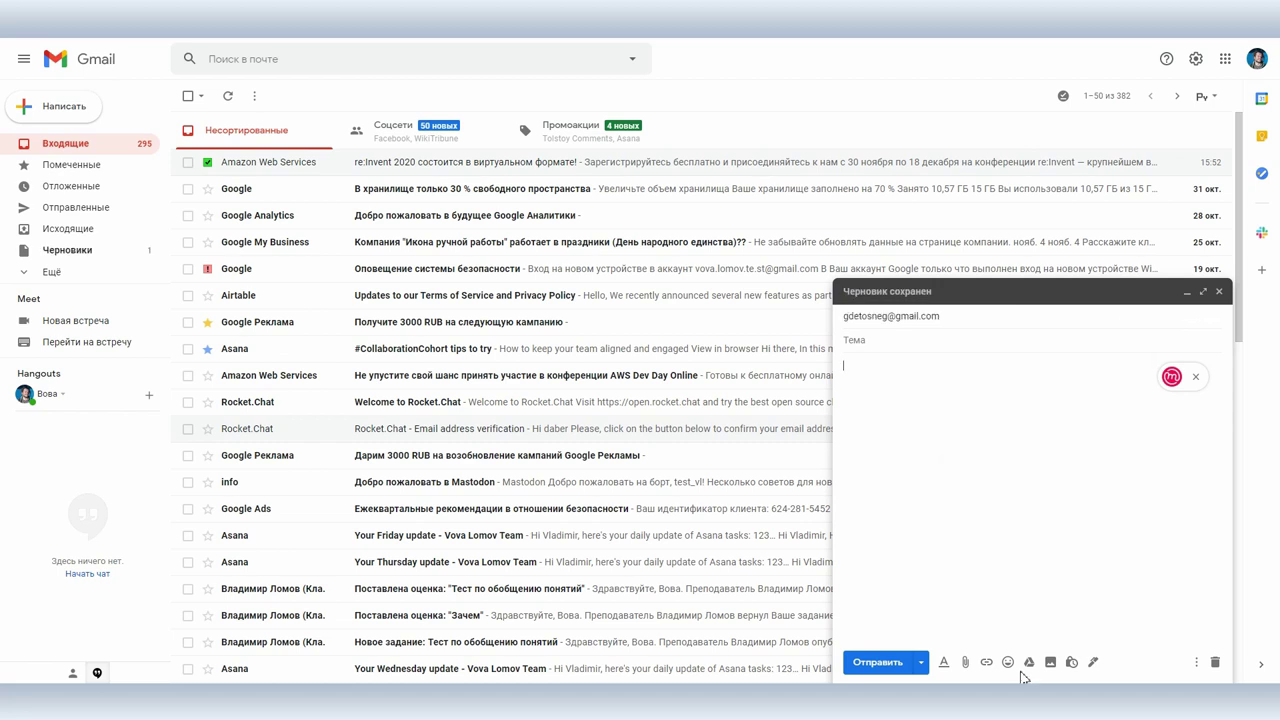
pyautogui.click(965, 663)
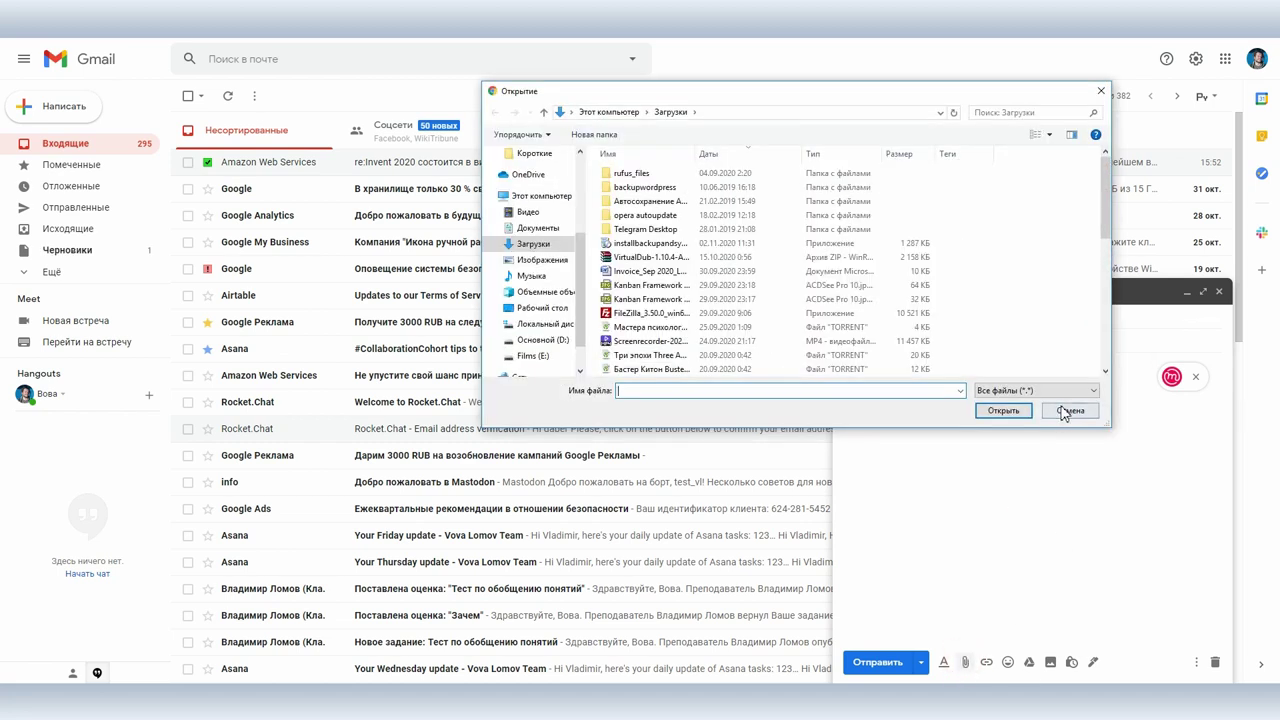
pyautogui.click(1067, 410)
pyautogui.hotkey('alt', 'Tab')
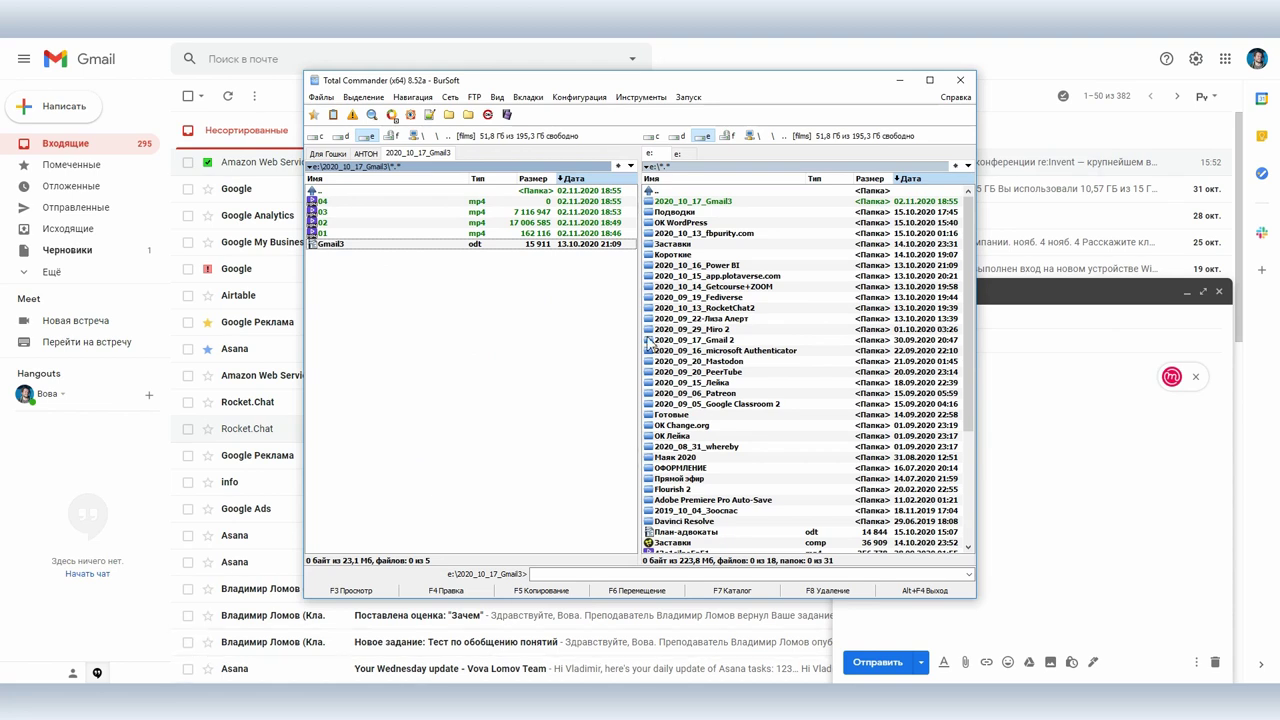
pyautogui.moveTo(411, 249); pyautogui.dragTo(1117, 536)
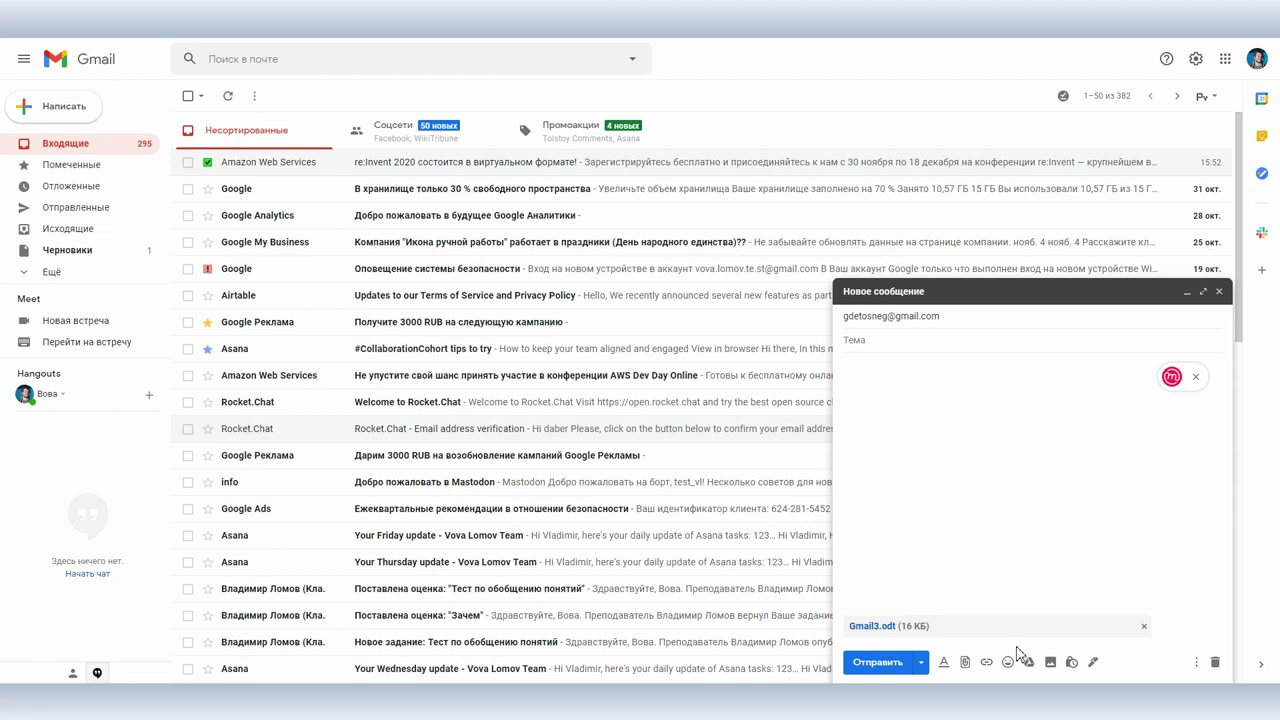
# Step: Insert the GOPR0255.JPG photo from Google Drive into the message body
pyautogui.click(1030, 665)
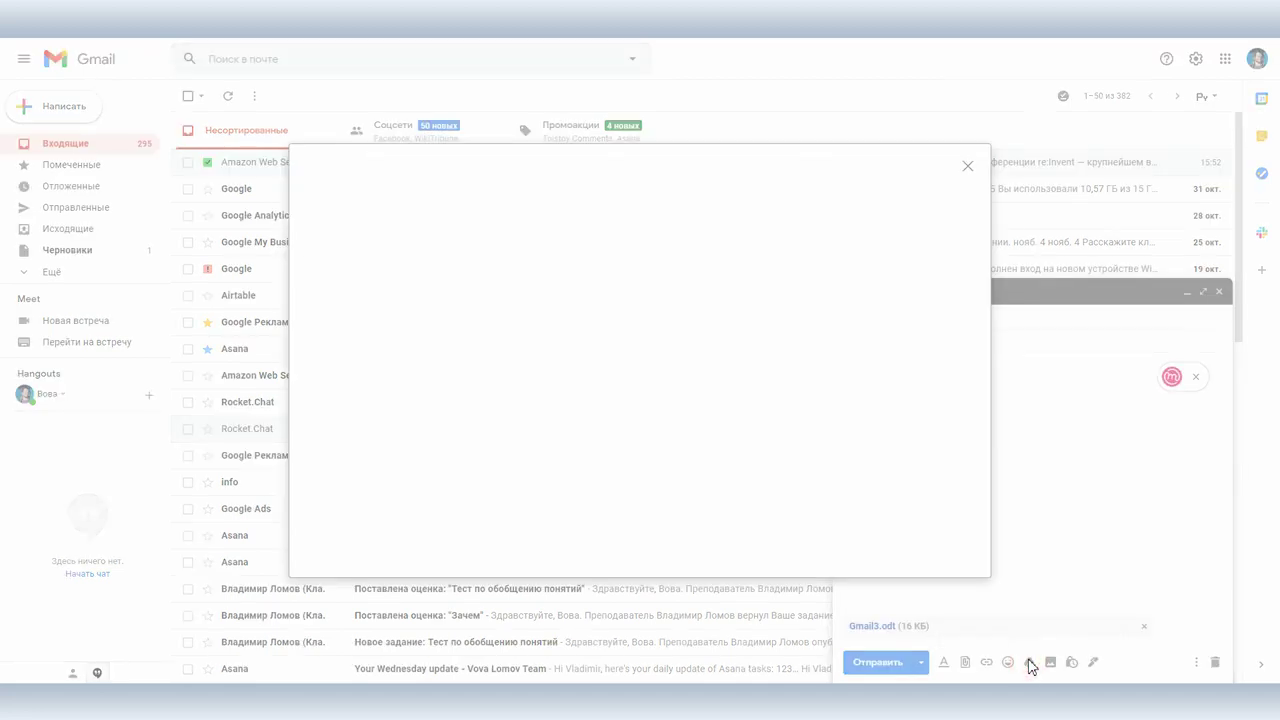
pyautogui.scroll(-2, 653, 498)
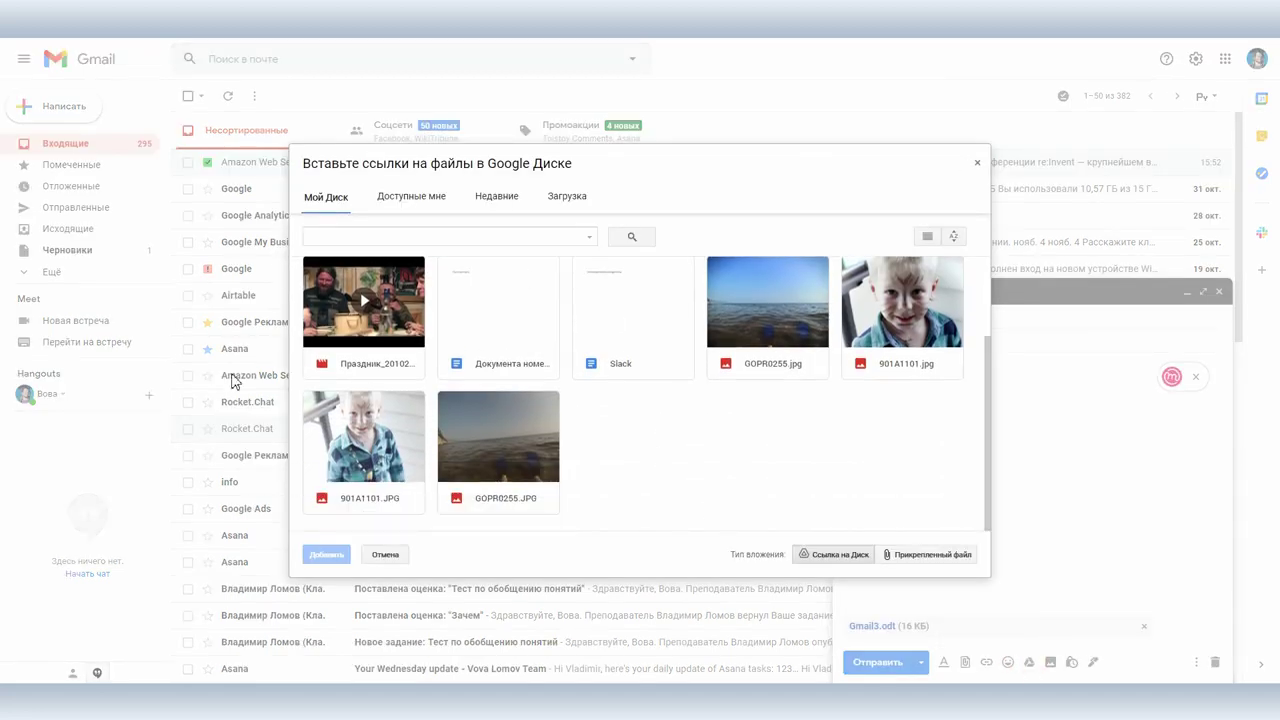
pyautogui.click(505, 429)
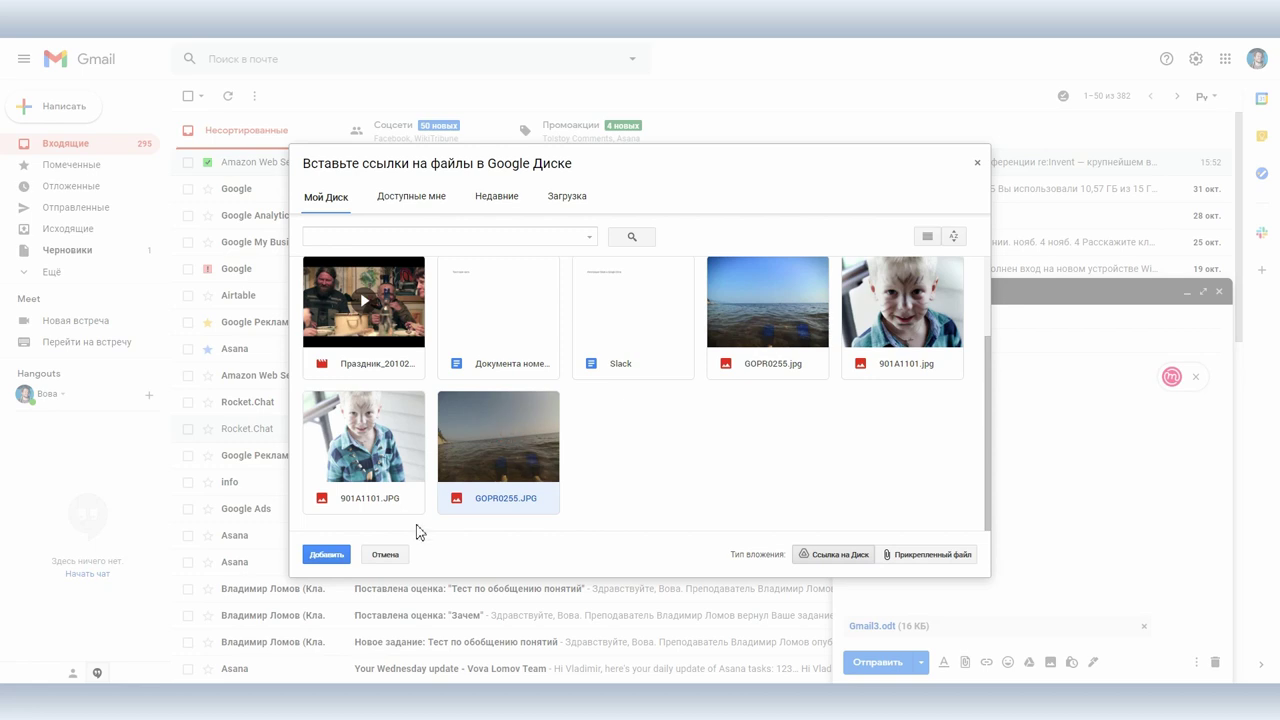
pyautogui.click(326, 554)
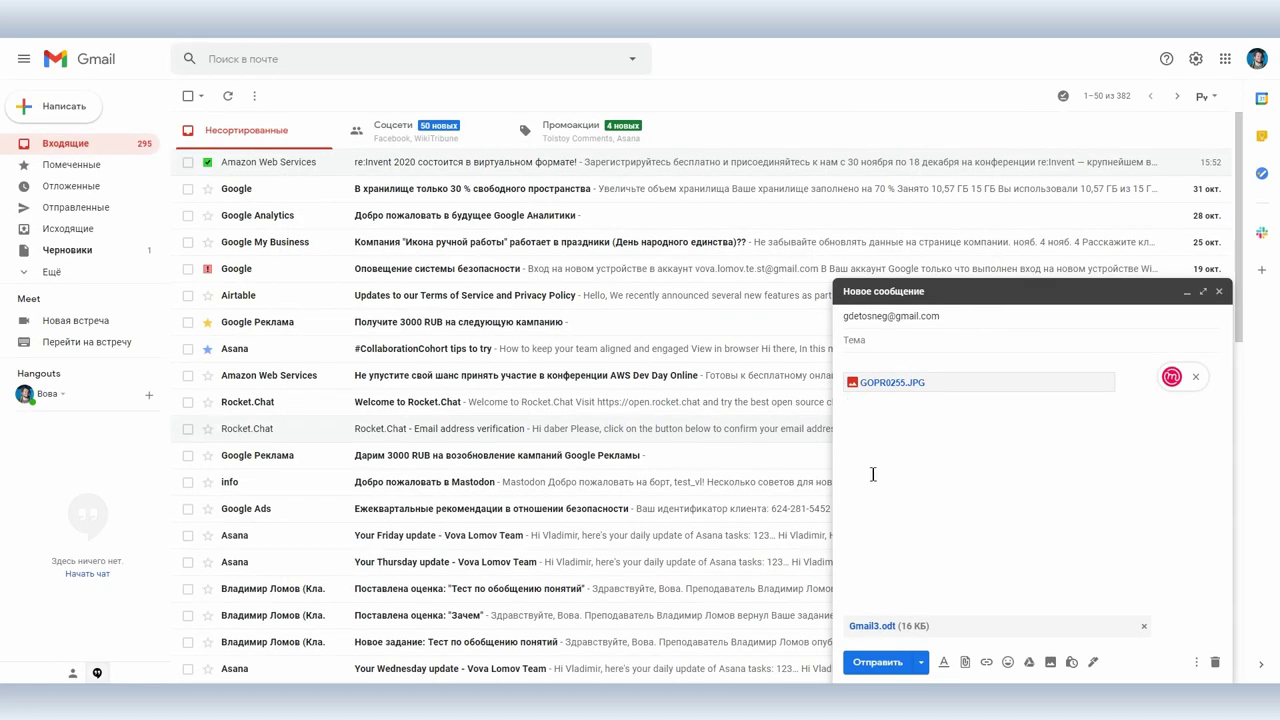
pyautogui.click(922, 664)
# Step: Schedule the email to send at 21:00 via a custom date and time
pyautogui.click(925, 636)
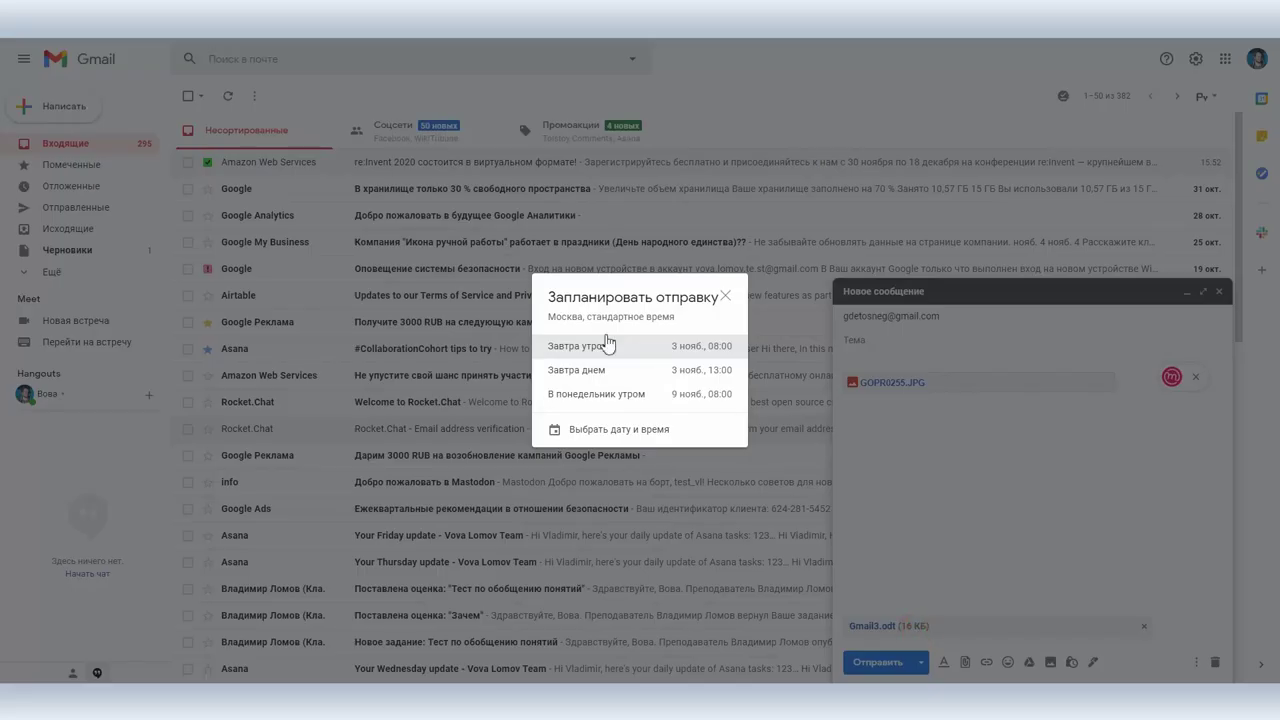
pyautogui.click(604, 429)
pyautogui.click(662, 320)
pyautogui.write('21:00')
pyautogui.click(730, 470)
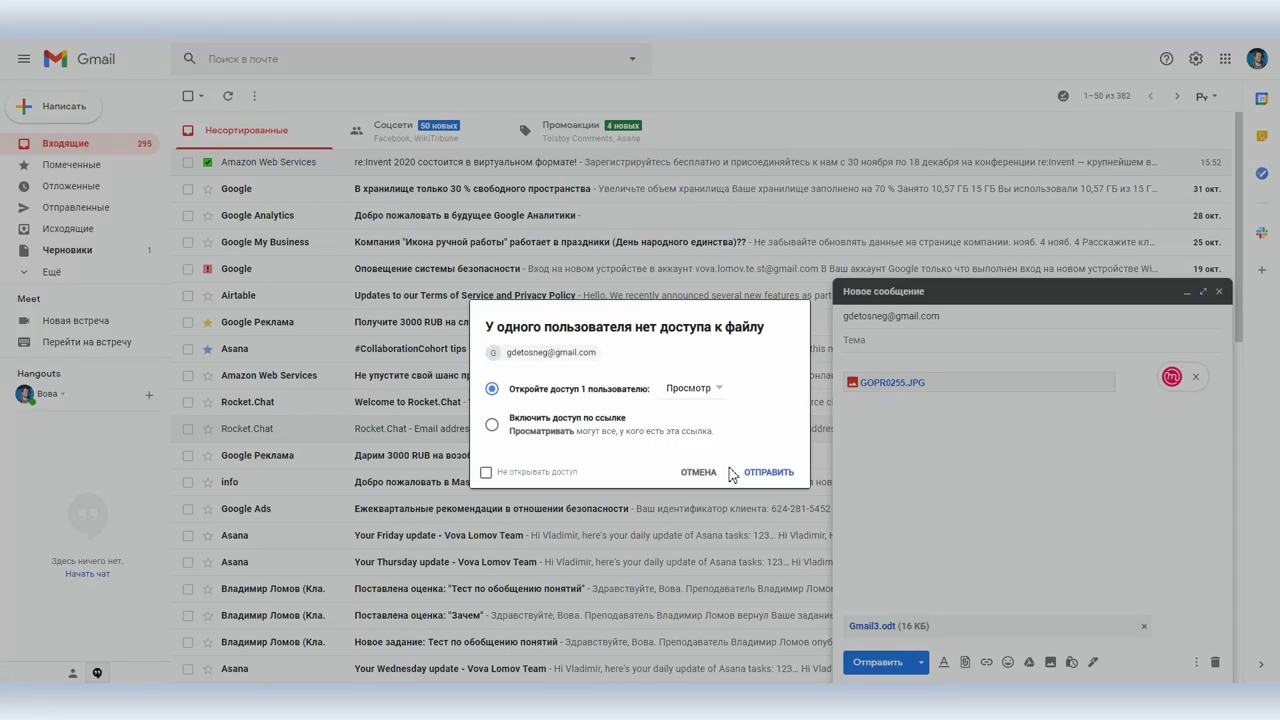
# Step: Grant the recipient edit access to the Drive photo and view the Scheduled folder
pyautogui.click(690, 390)
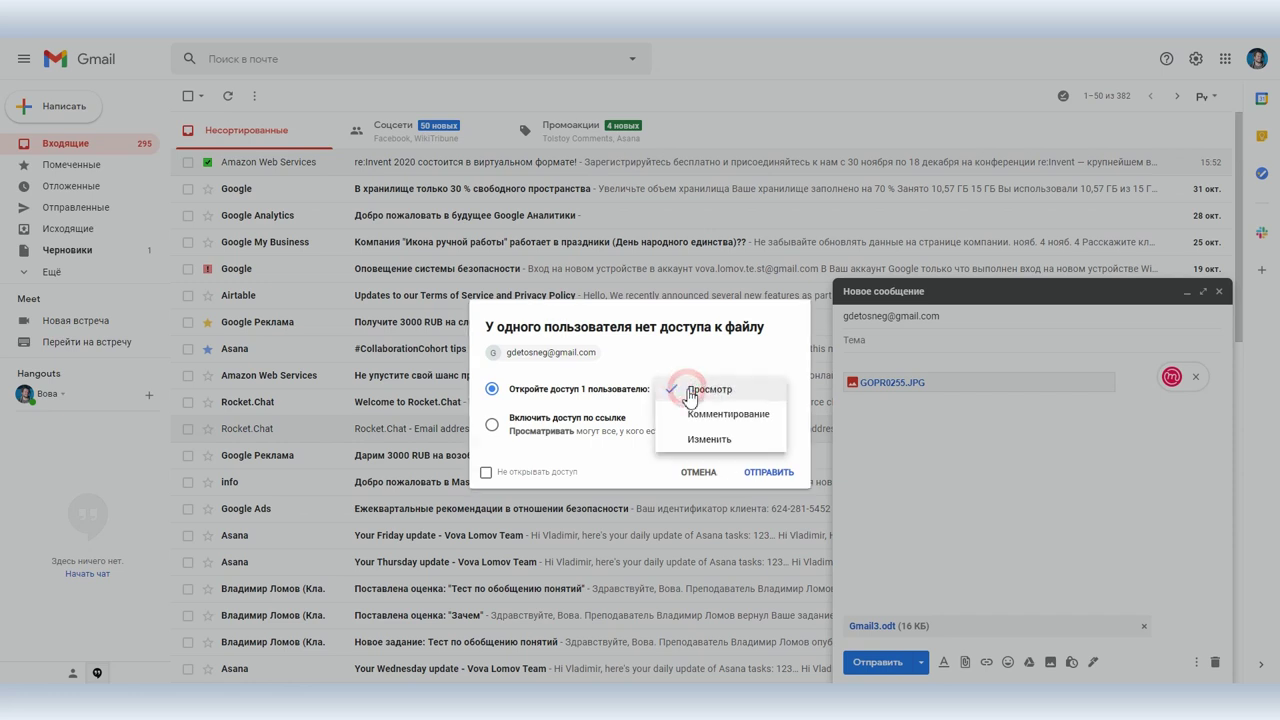
pyautogui.click(708, 440)
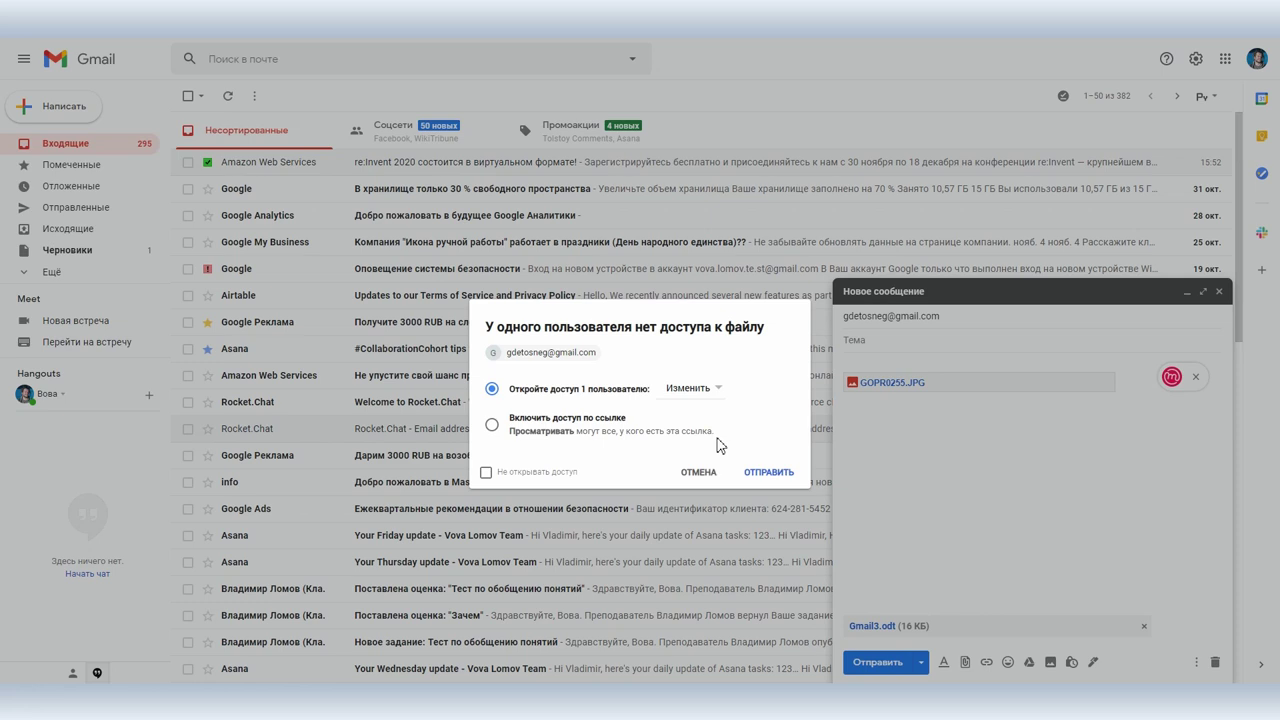
pyautogui.click(768, 471)
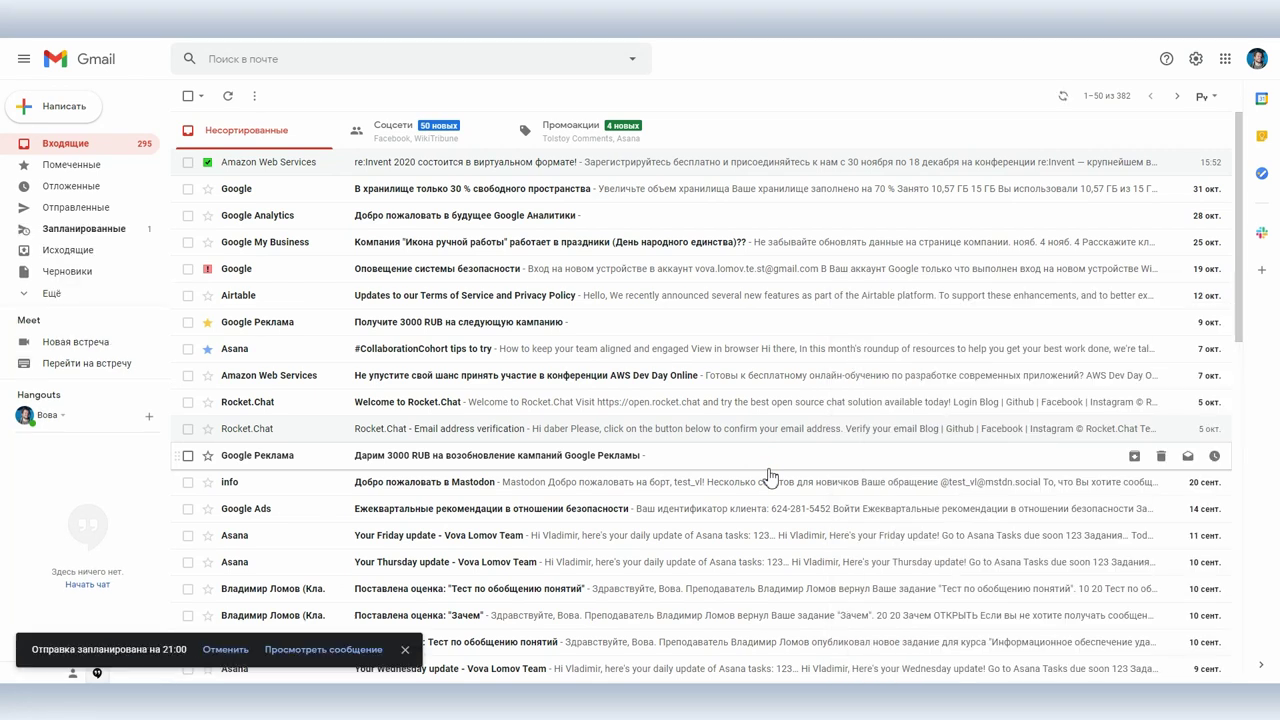
pyautogui.click(122, 232)
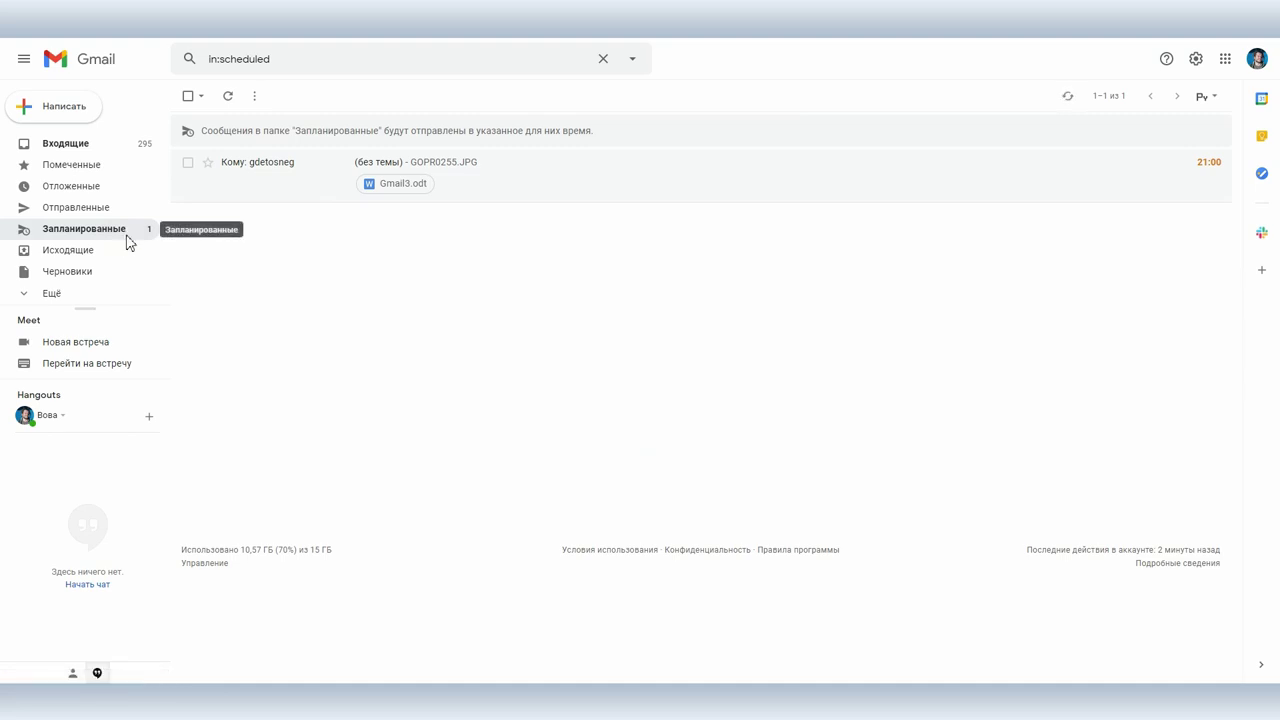
pyautogui.click(92, 145)
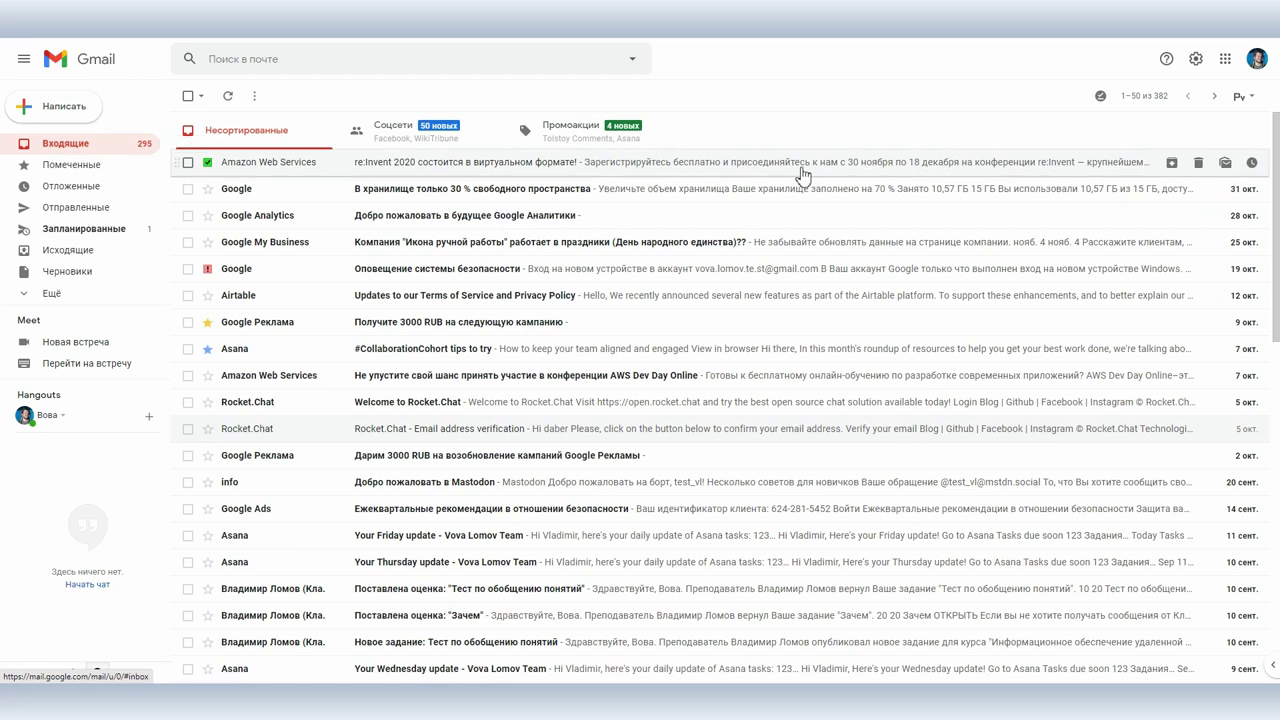
# Step: Pick the Lake Tahoe theme from the full theme gallery and save it
pyautogui.click(1195, 58)
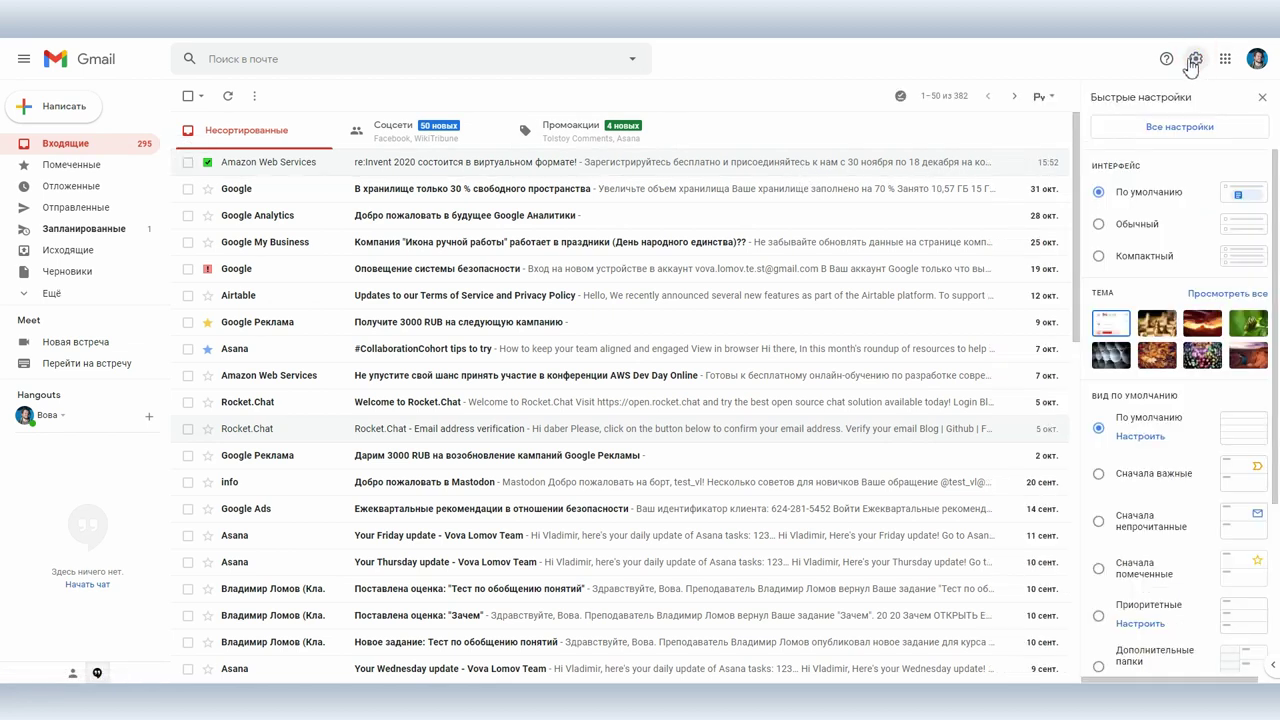
pyautogui.click(1205, 300)
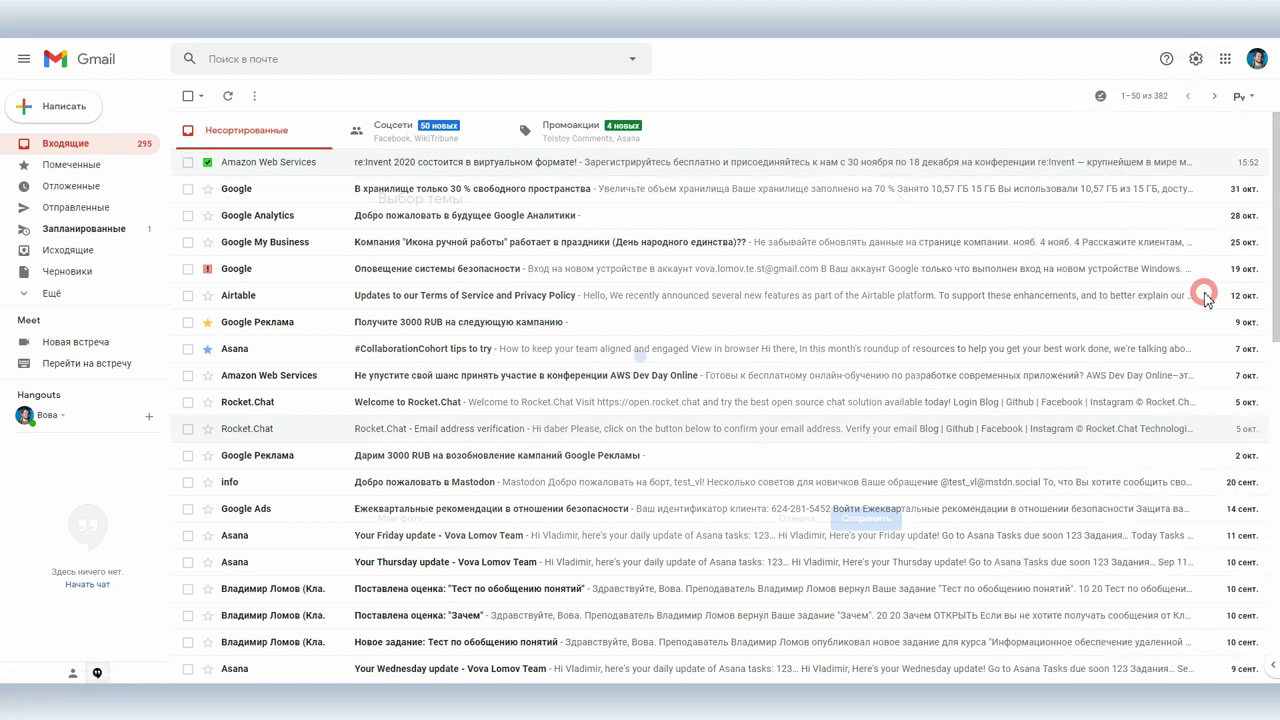
pyautogui.scroll(-3, 755, 350)
pyautogui.scroll(1, 755, 350)
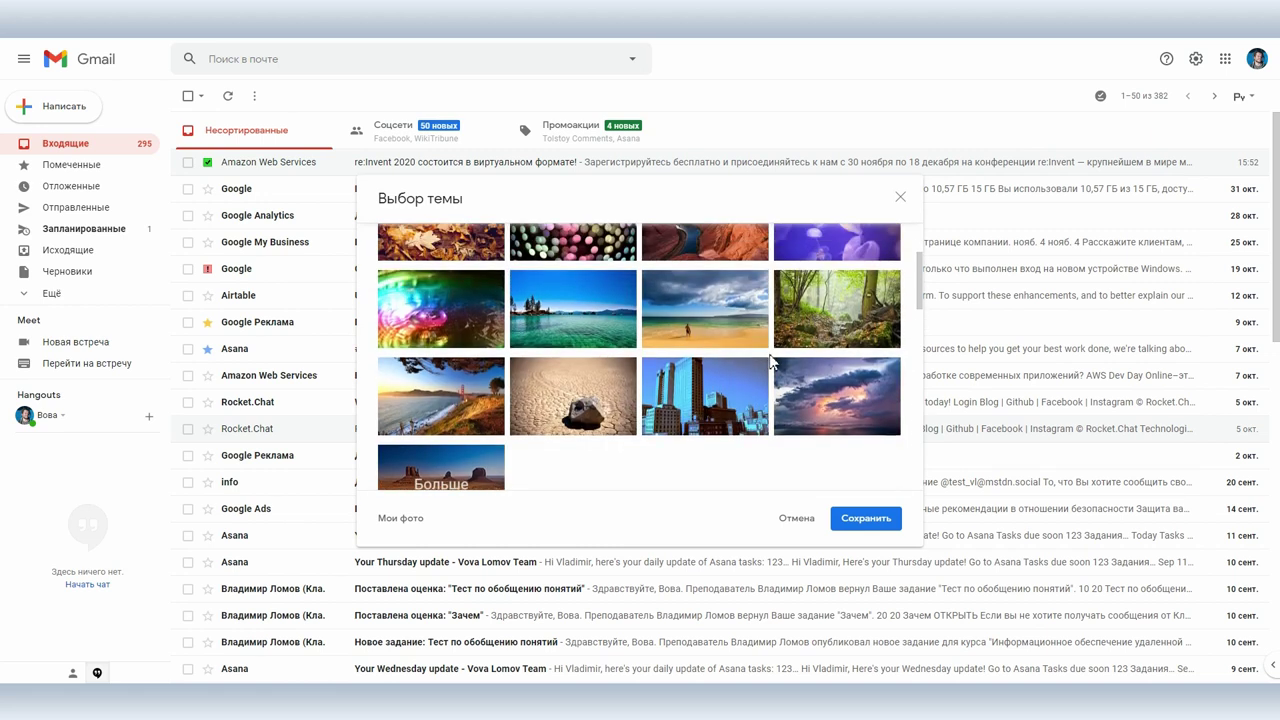
pyautogui.click(710, 395)
pyautogui.click(553, 318)
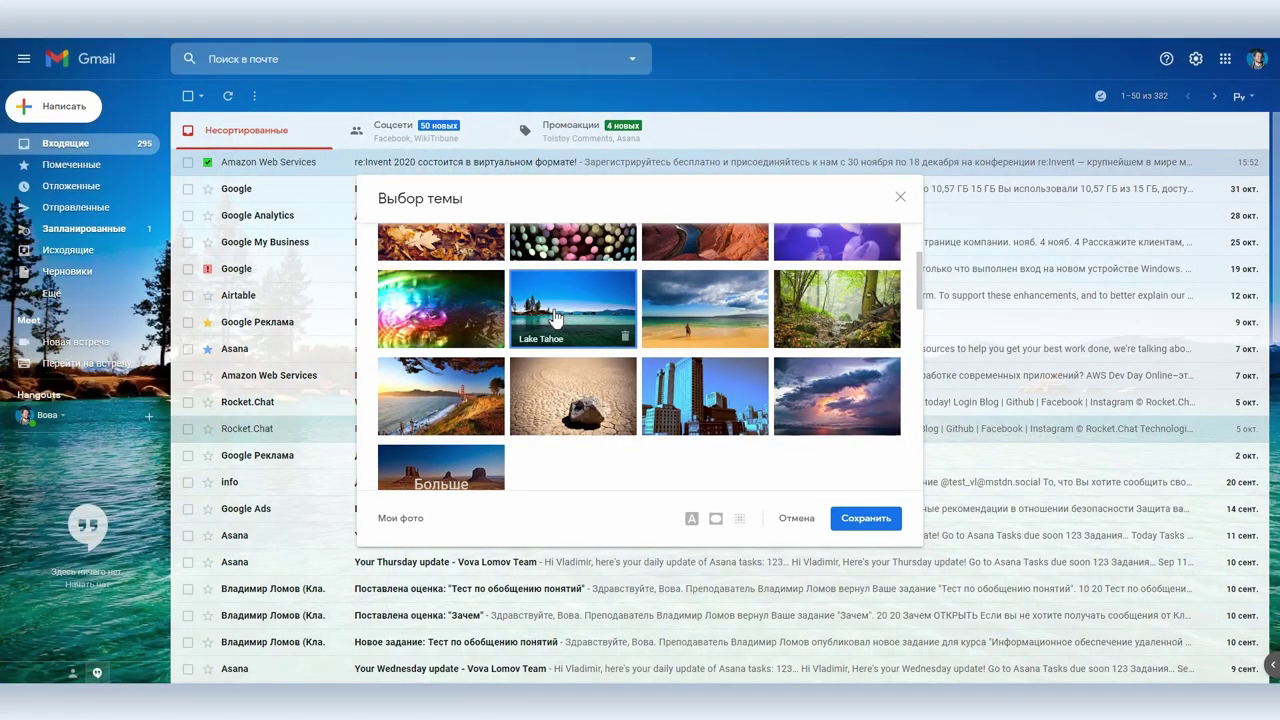
pyautogui.click(858, 520)
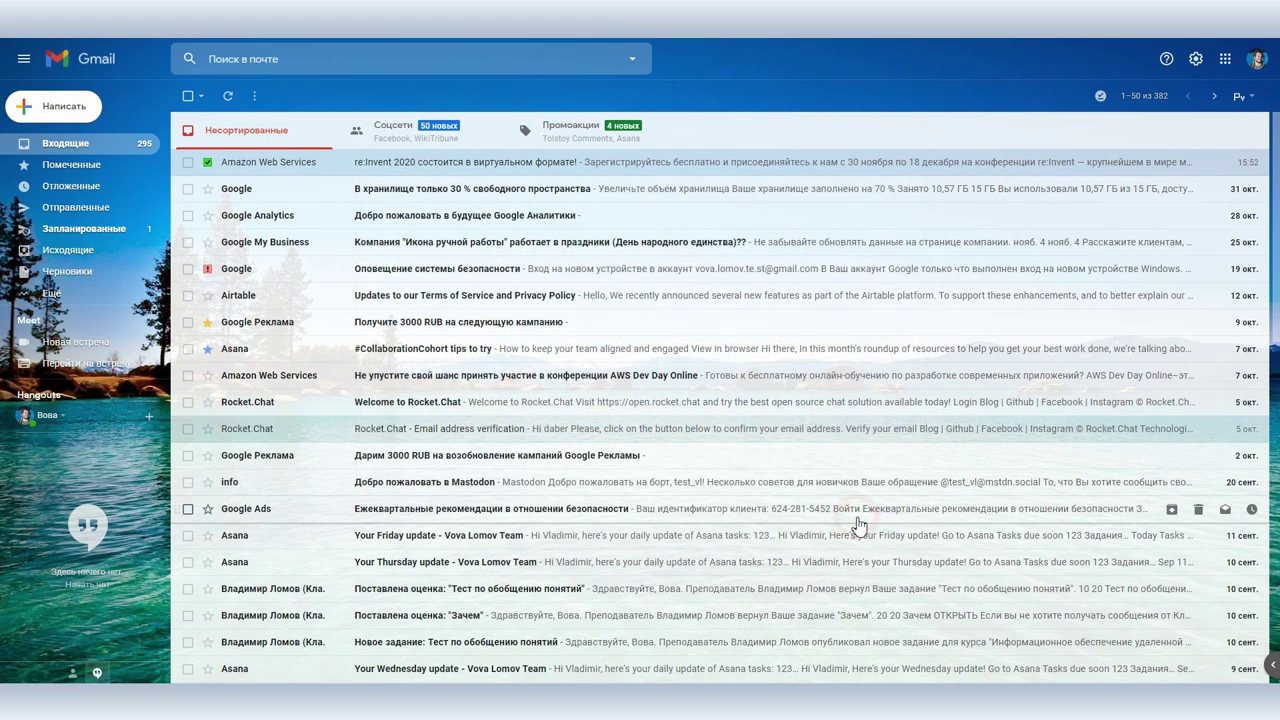